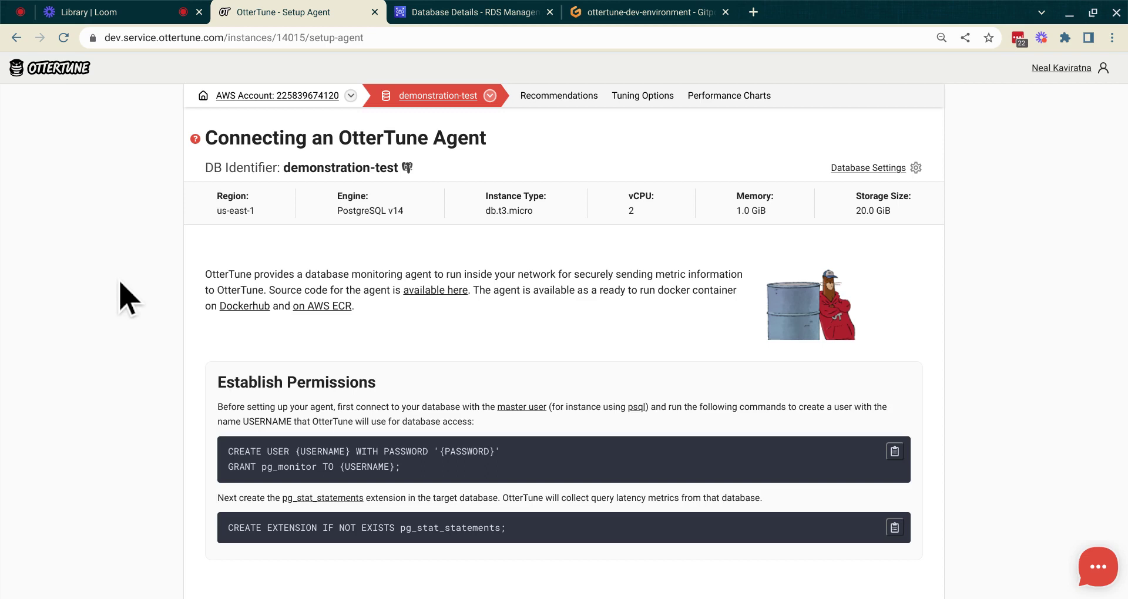
Step: Review the agent setup instructions, then bring up demonstration-test's RDS endpoint and port 5432
scroll(121, 283, up, 1)
scroll(564, 323, down, 3)
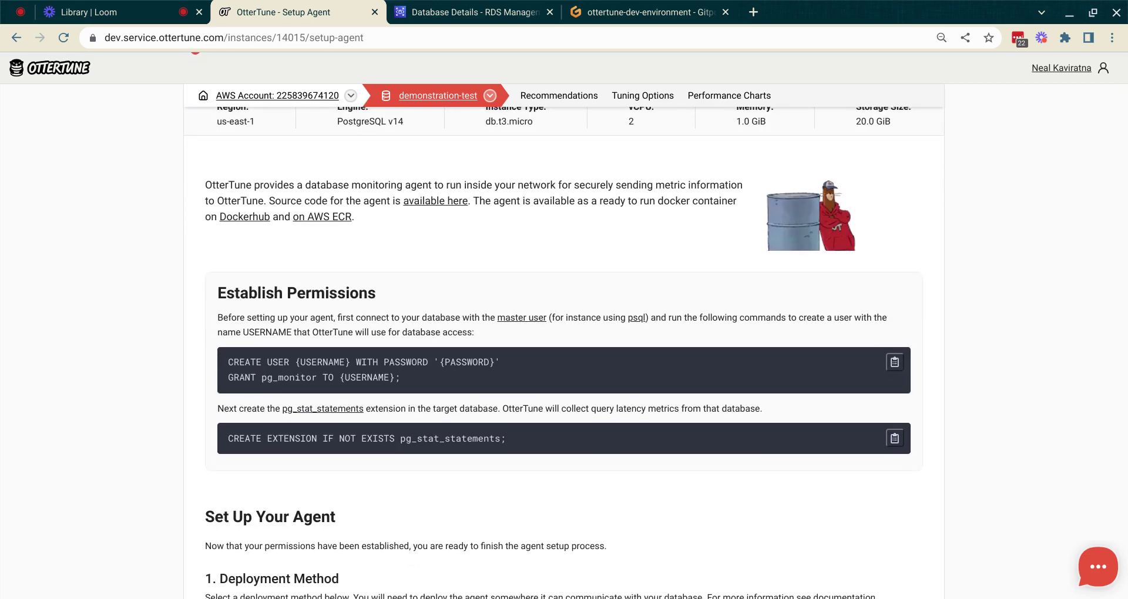
key(ctrl+Tab)
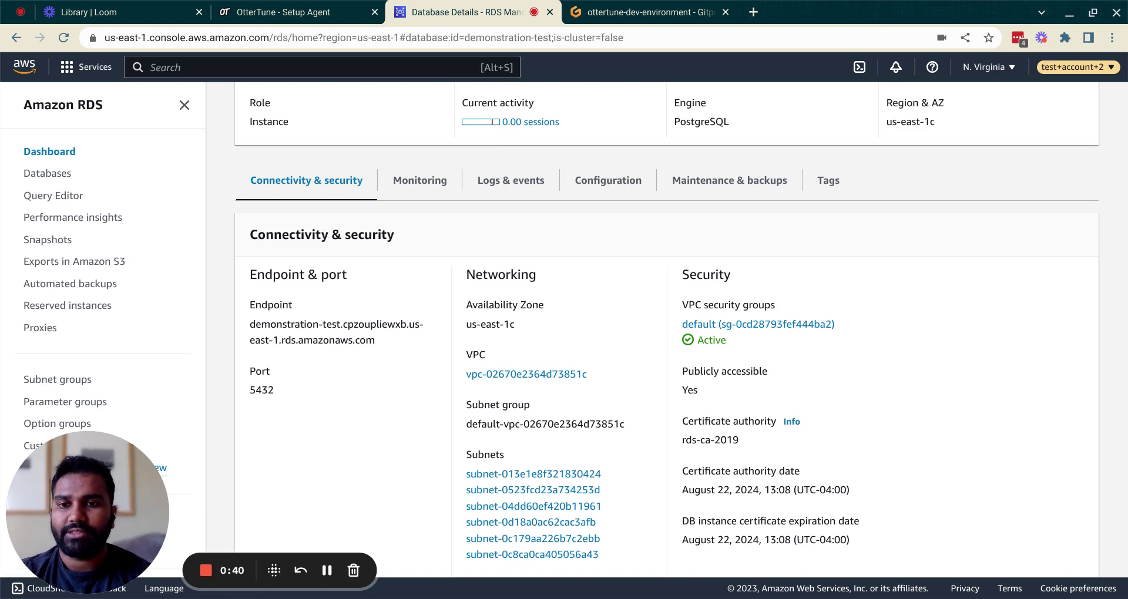
Step: Copy the demonstration-test endpoint hostname from the RDS console
triple_click(249, 327)
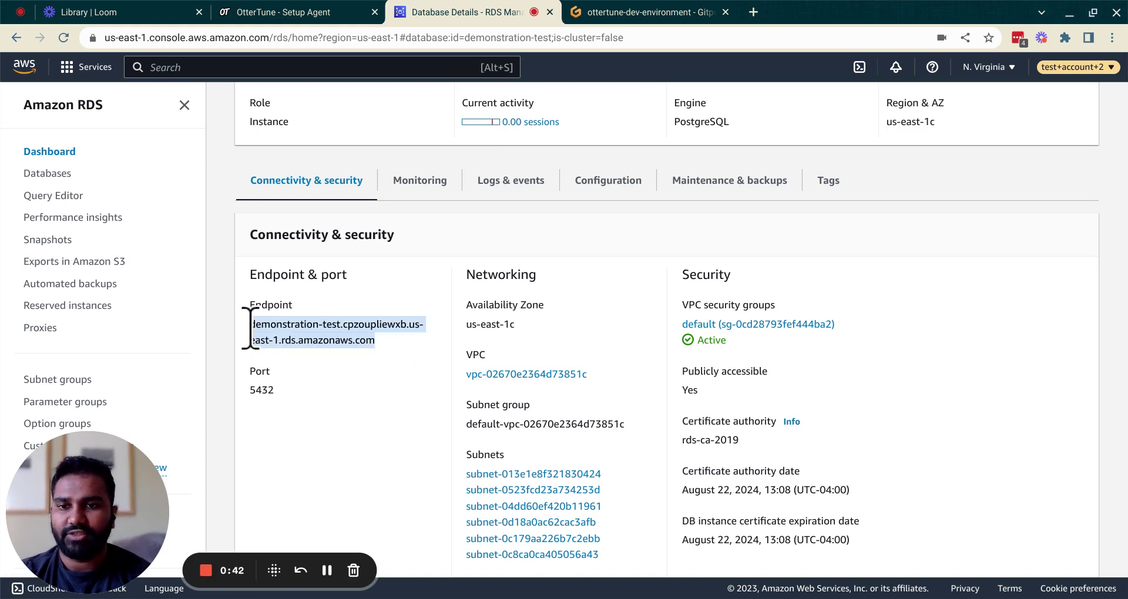
key(ctrl+c)
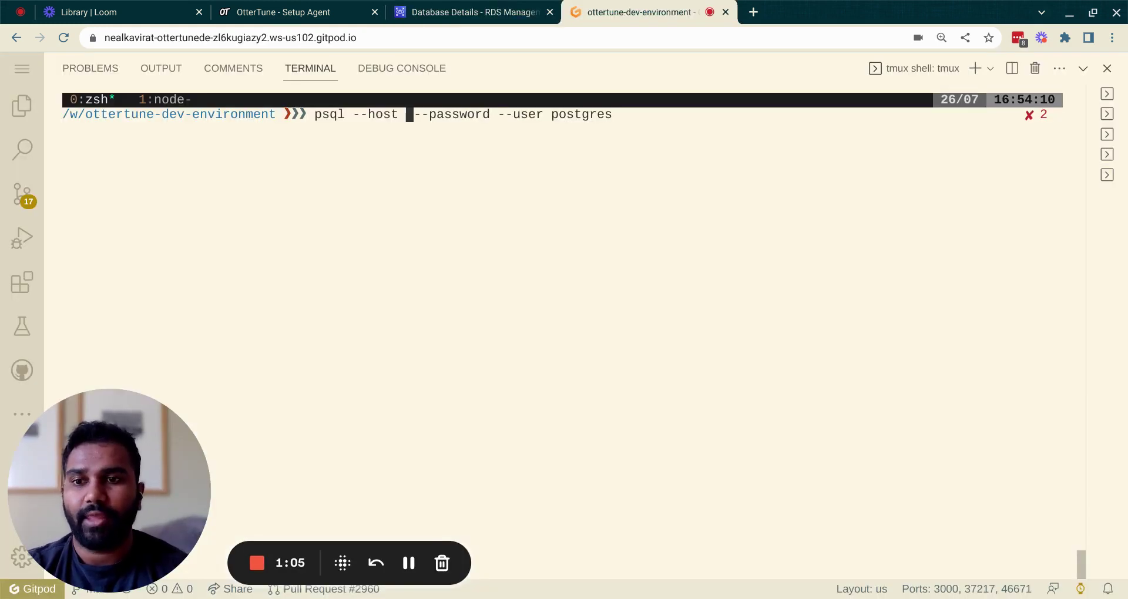
Step: Connect psql to the demonstration-test endpoint as user postgres, supplying the database password
key(ctrl+v)
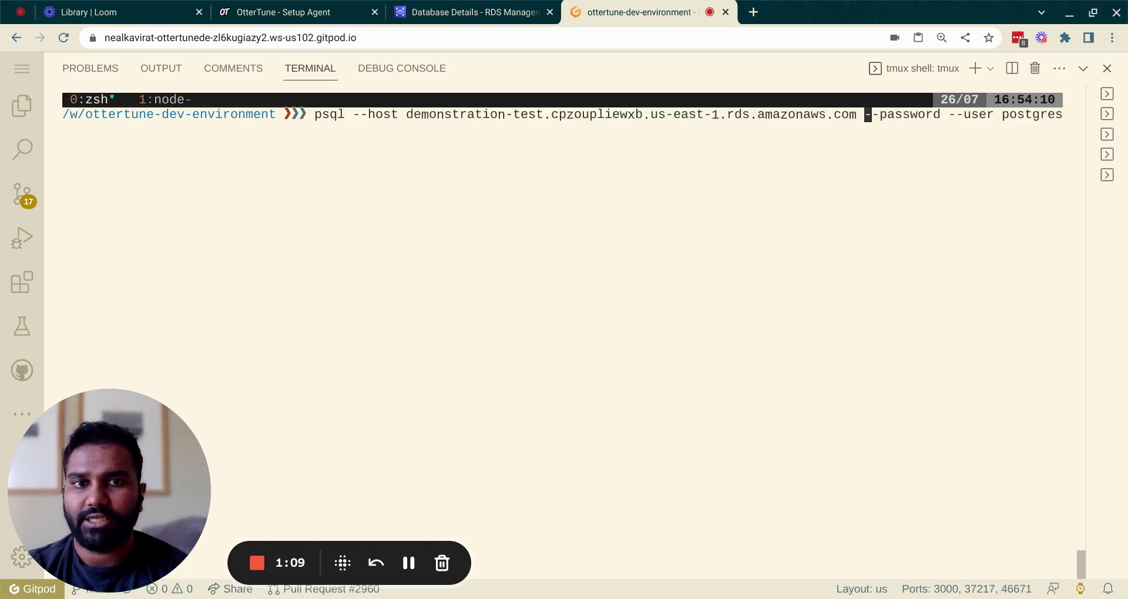
key(ctrl+Right)
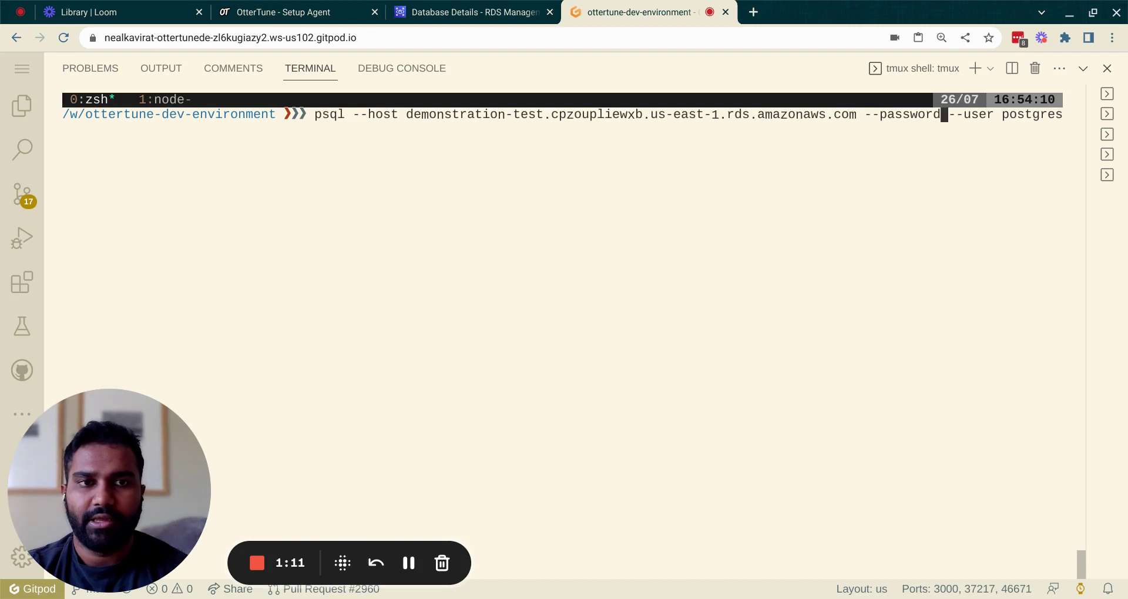
key(Return)
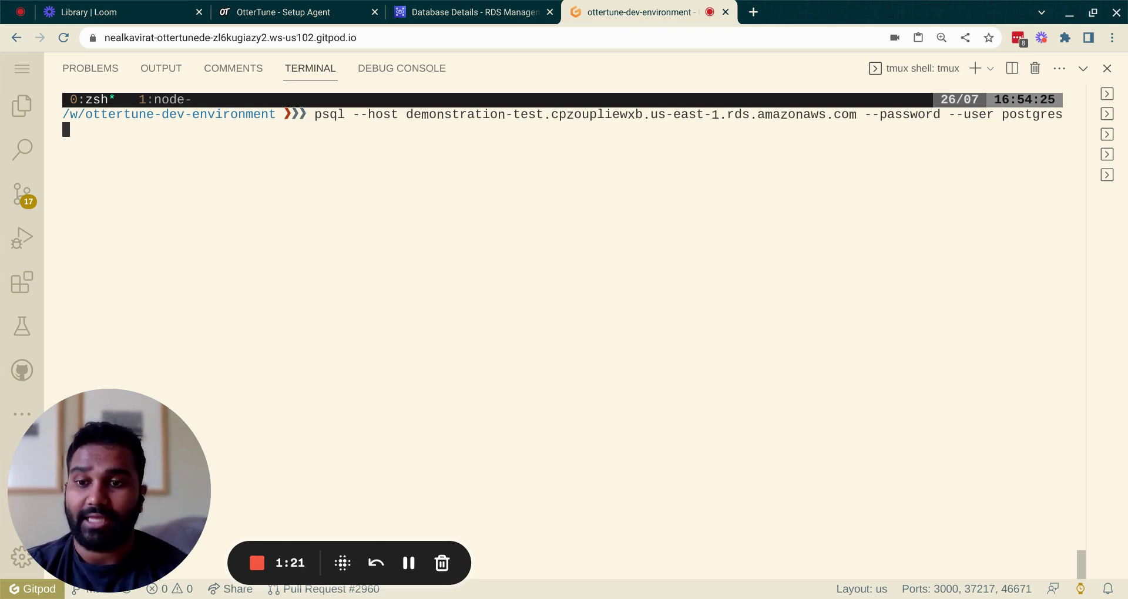
key(Return)
key(Return)
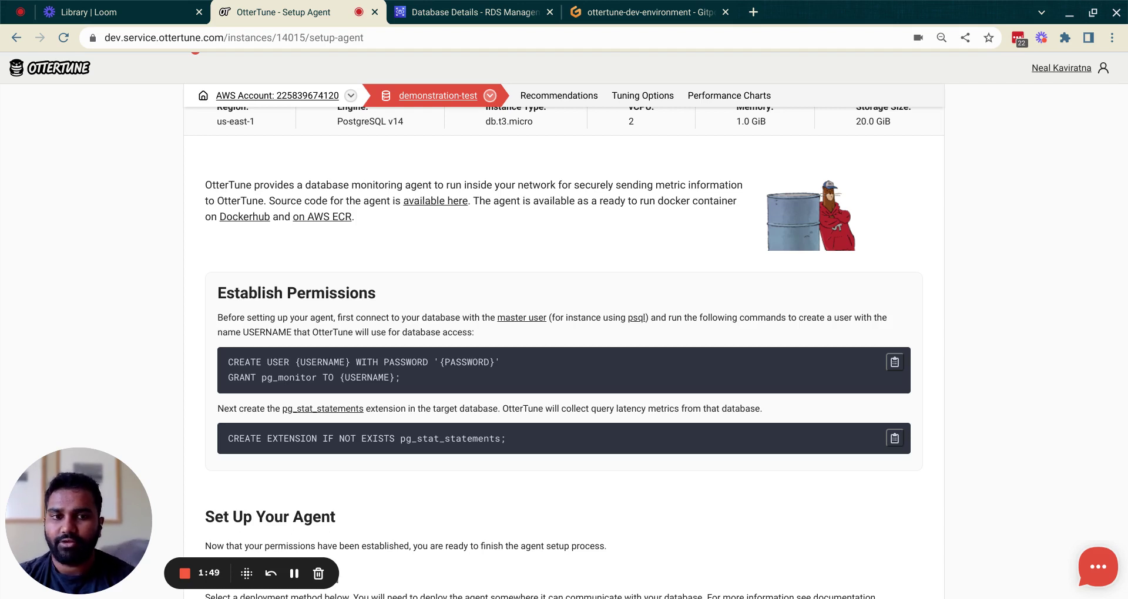
Step: Bring the CREATE USER and GRANT pg_monitor commands into psql, setting the GRANT role to ot_demo_user
click(895, 363)
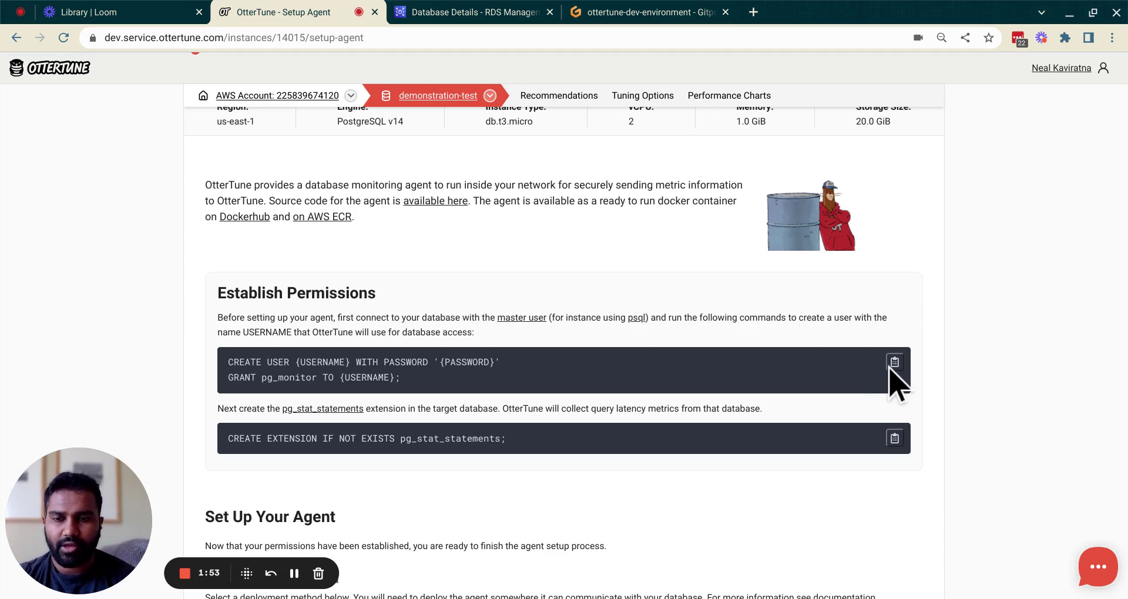
click(692, 12)
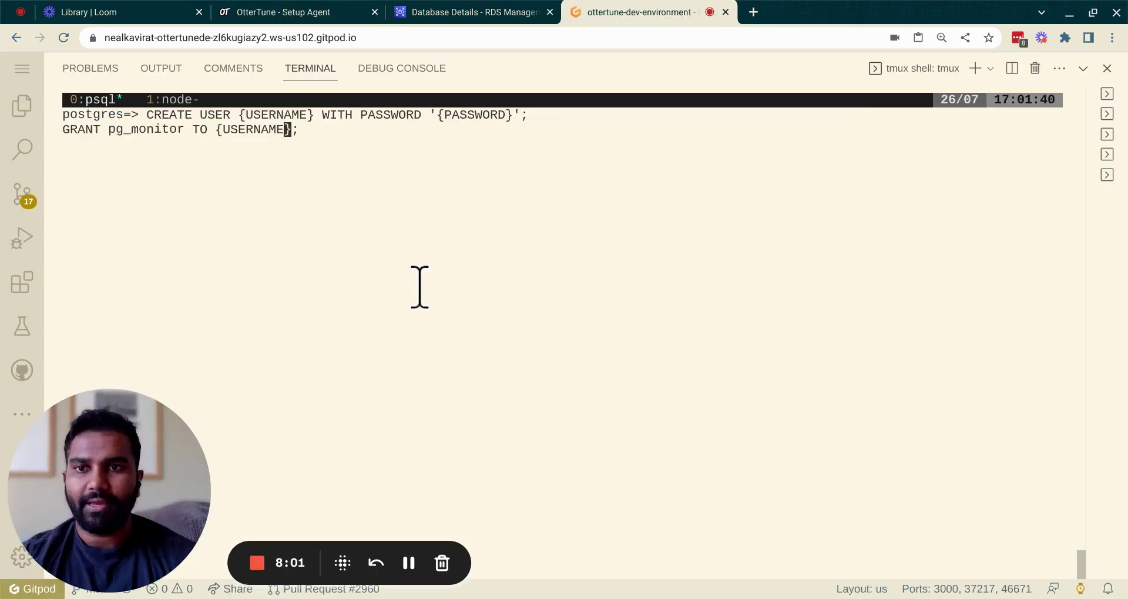
key(Right)
key(BackSpace)
key(BackSpace)
key(BackSpace)
key(BackSpace)
key(BackSpace)
key(BackSpace)
key(BackSpace)
key(BackSpace)
key(BackSpace)
key(BackSpace)
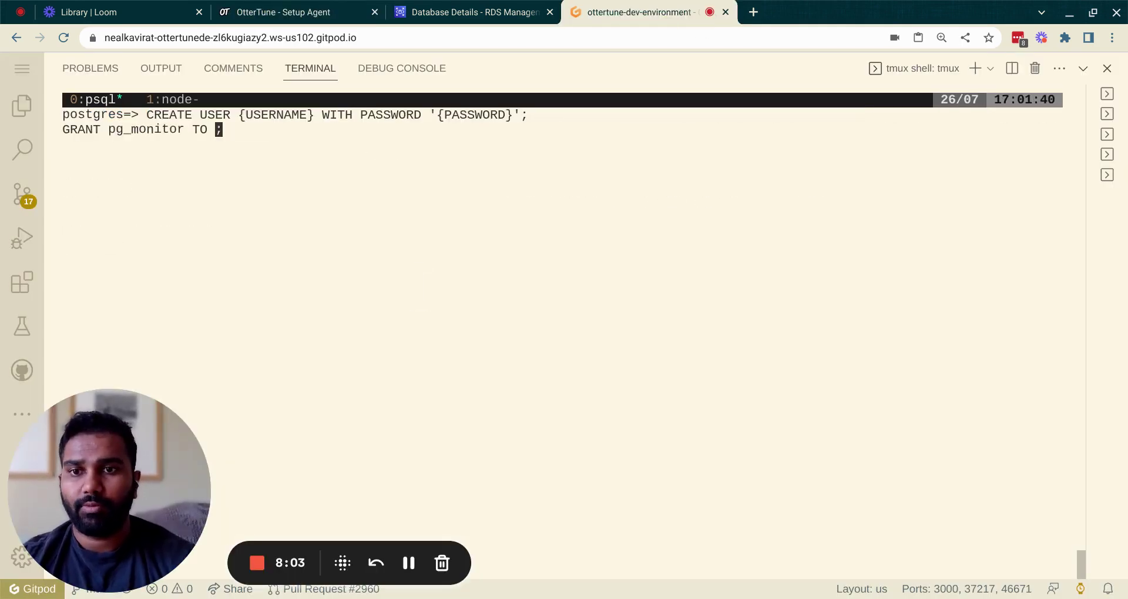
text(us)
key(BackSpace)
key(BackSpace)
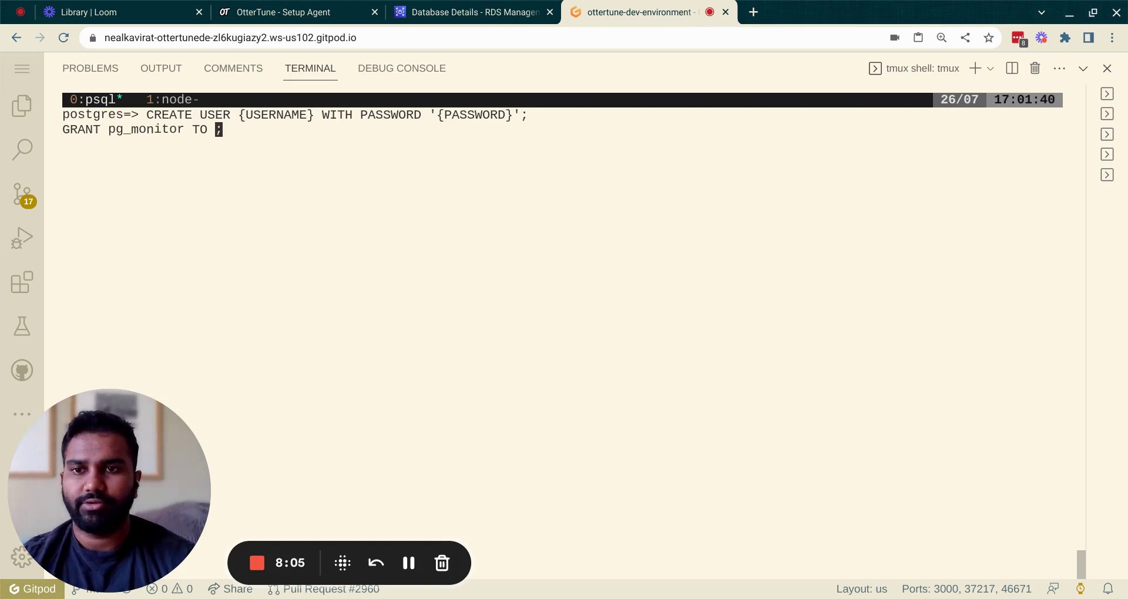
text(ot_)
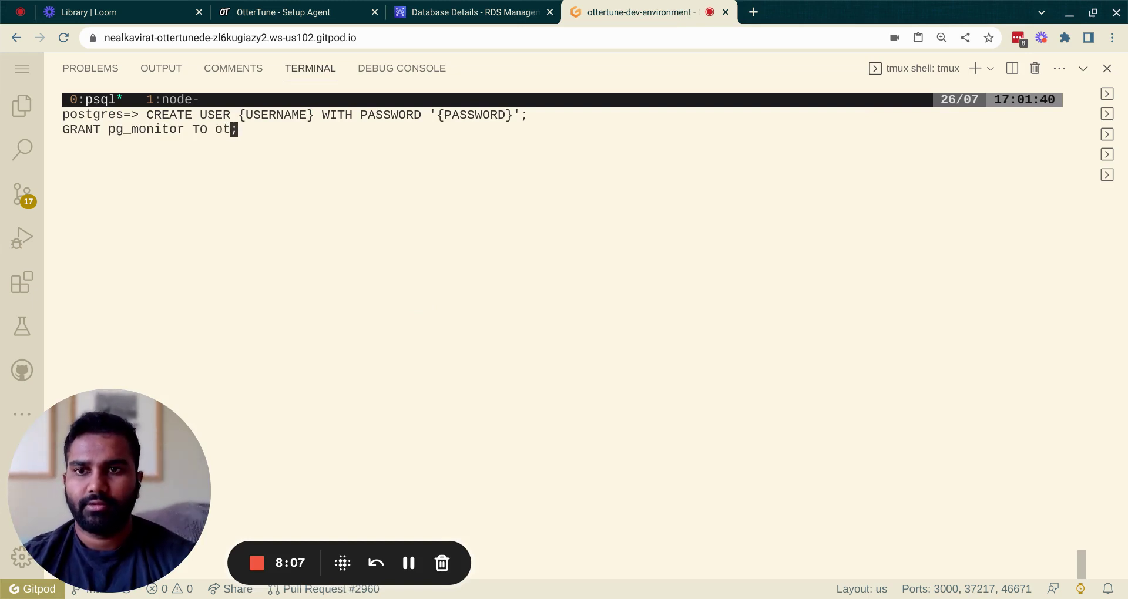
text(demo_user)
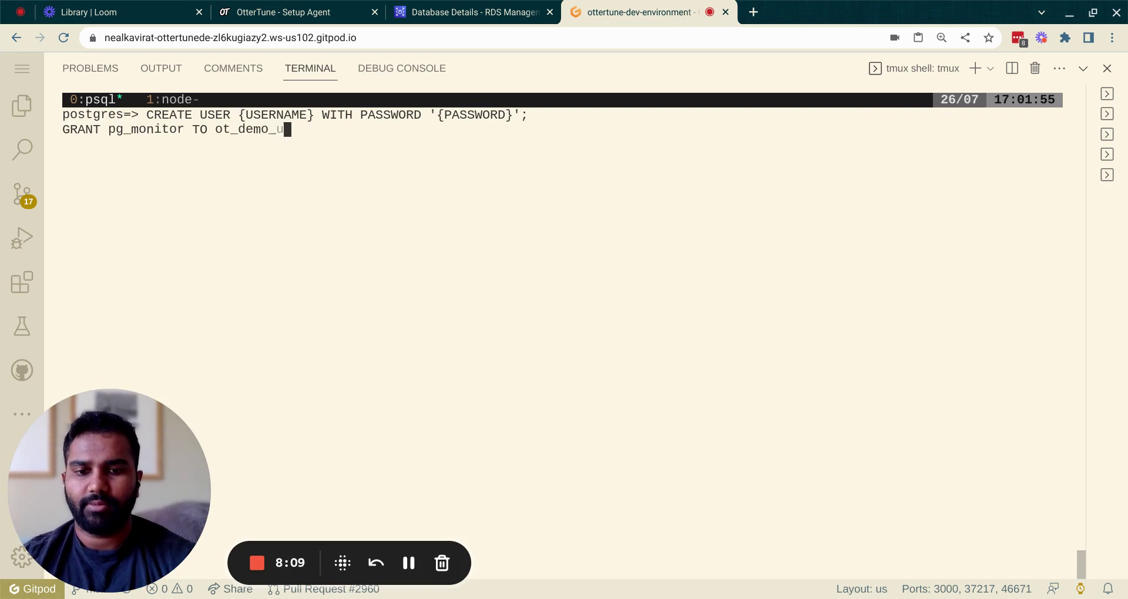
Step: Fill in a password and ot_demo_user in the CREATE USER line, then run both commands
key(ctrl+Left)
key(ctrl+Left)
key(ctrl+Left)
key(ctrl+Left)
key(ctrl+Left)
key(ctrl+Left)
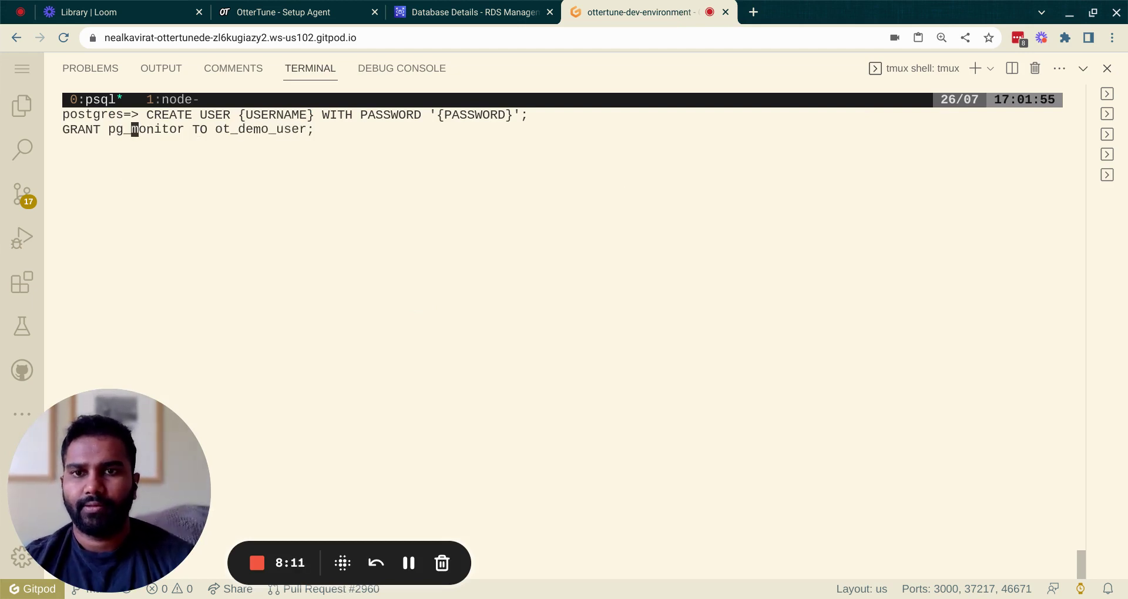
key(ctrl+Left)
key(ctrl+Left)
key(ctrl+Right)
key(Right)
key(BackSpace)
key(BackSpace)
key(BackSpace)
key(BackSpace)
key(BackSpace)
key(BackSpace)
key(BackSpace)
key(BackSpace)
key(BackSpace)
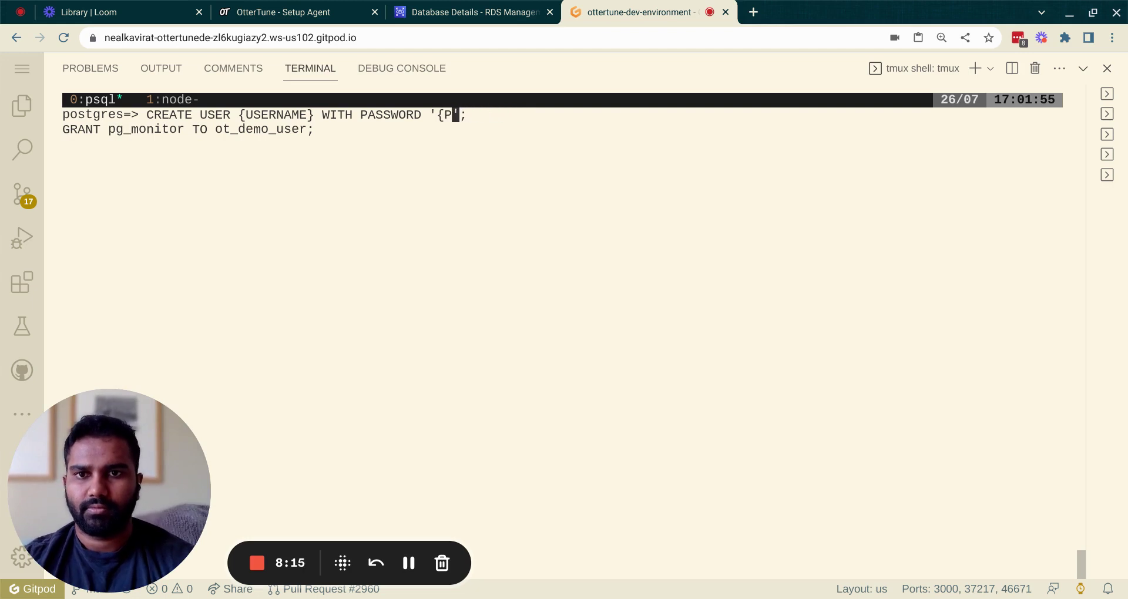
key(BackSpace)
text(password)
key(ctrl+Left)
key(ctrl+Left)
key(ctrl+Left)
key(BackSpace)
key(BackSpace)
key(BackSpace)
key(BackSpace)
key(BackSpace)
key(BackSpace)
key(BackSpace)
key(BackSpace)
key(BackSpace)
key(BackSpace)
key(BackSpace)
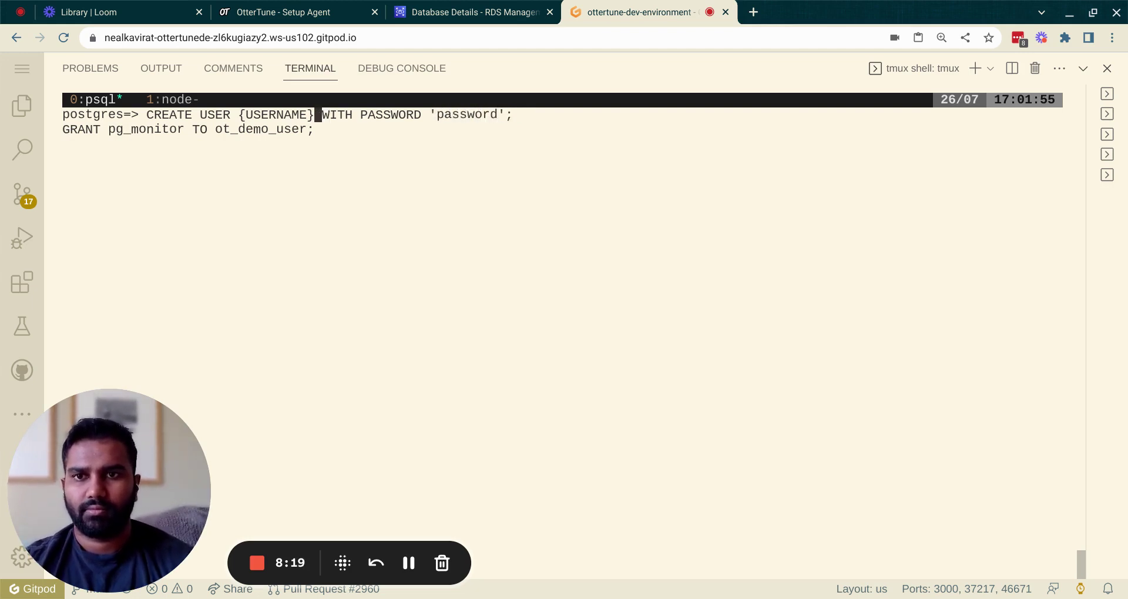
text(ot_demo_user)
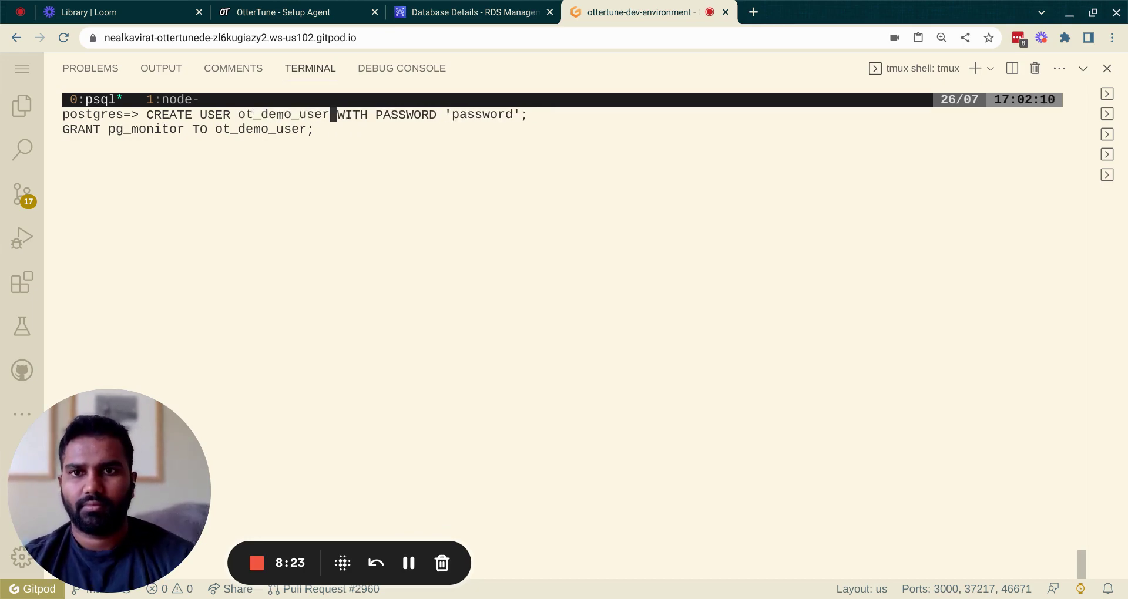
key(Return)
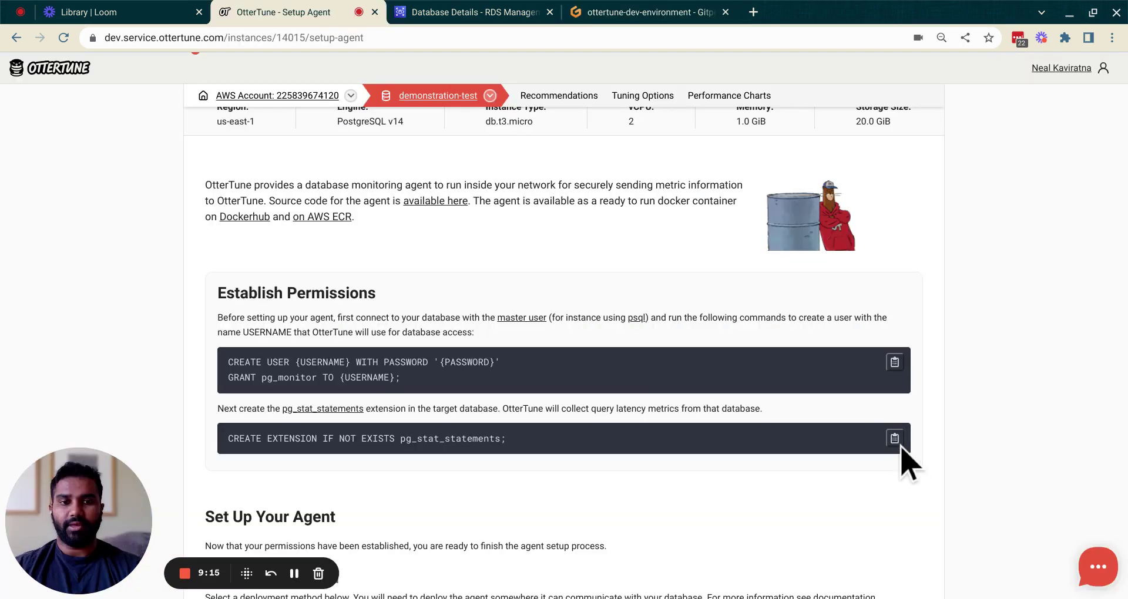
Step: Run CREATE EXTENSION IF NOT EXISTS pg_stat_statements in the psql session
click(899, 444)
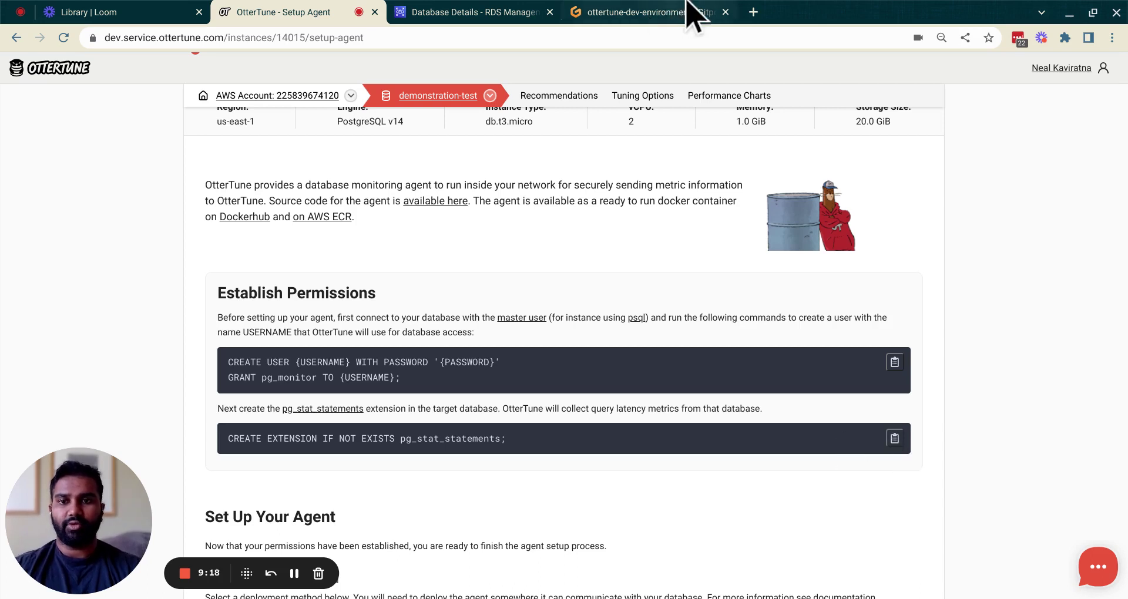
click(694, 11)
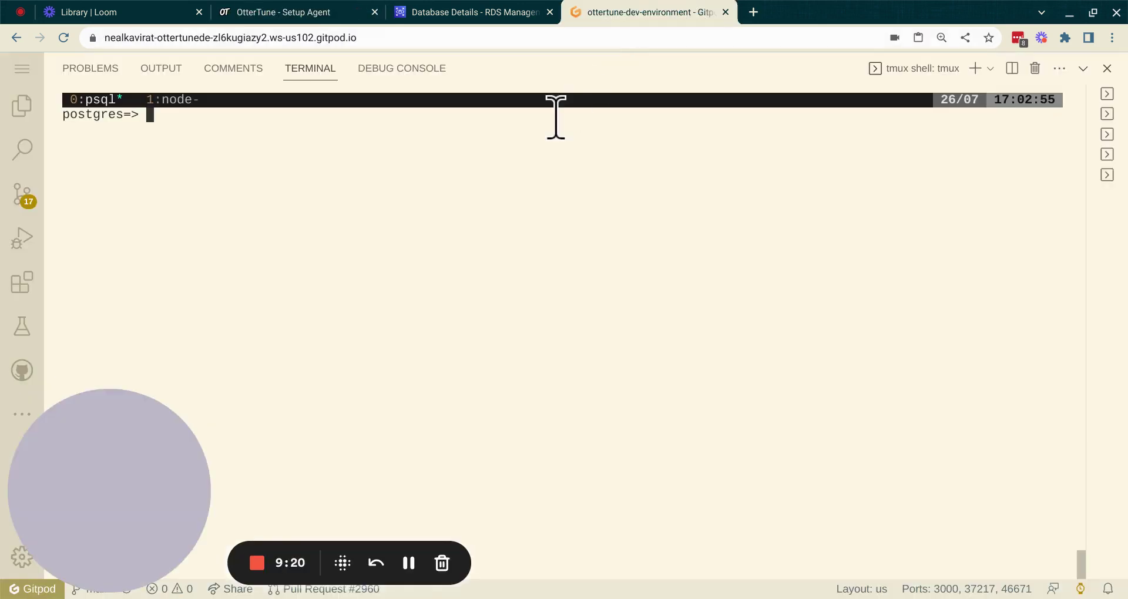
key(ctrl+v)
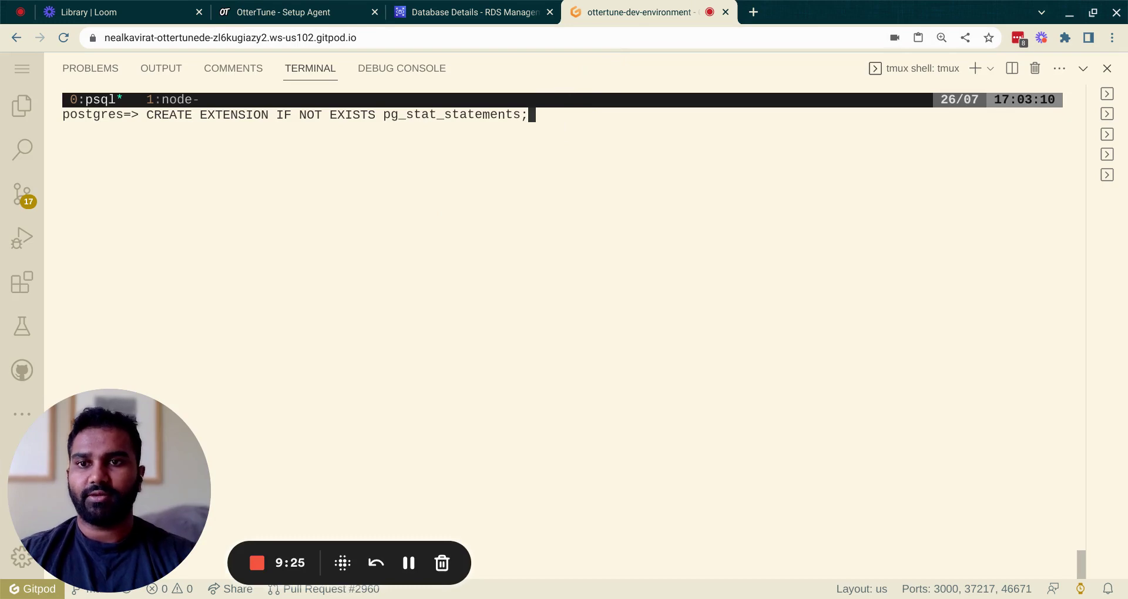
key(Return)
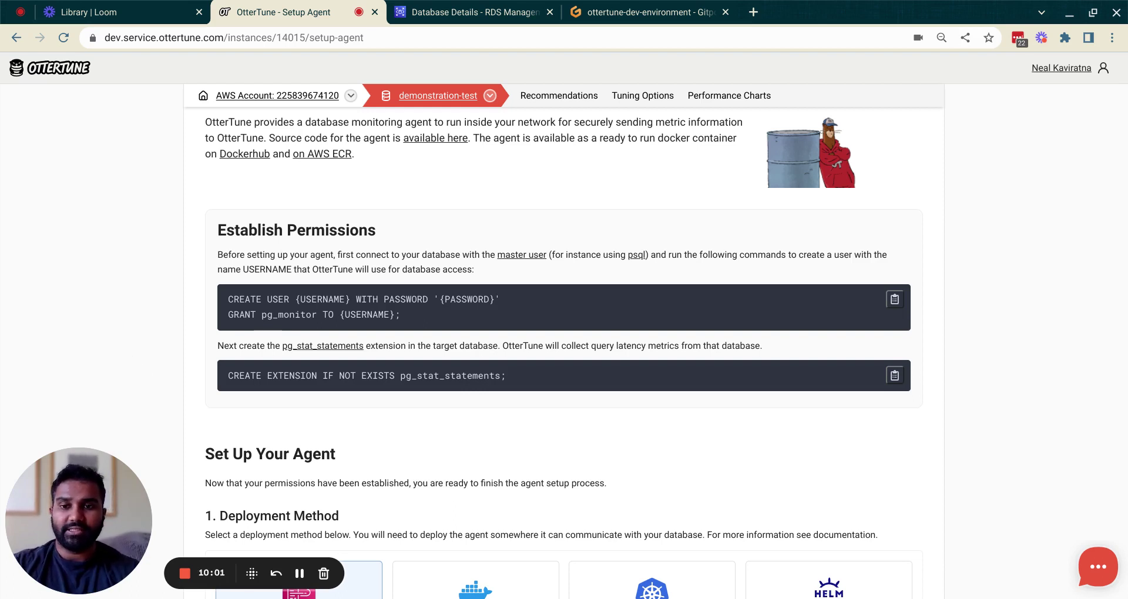
Step: Copy the OtterTune API key and launch the Fargate agent's CloudFormation quick-create stack
scroll(129, 367, down, 3)
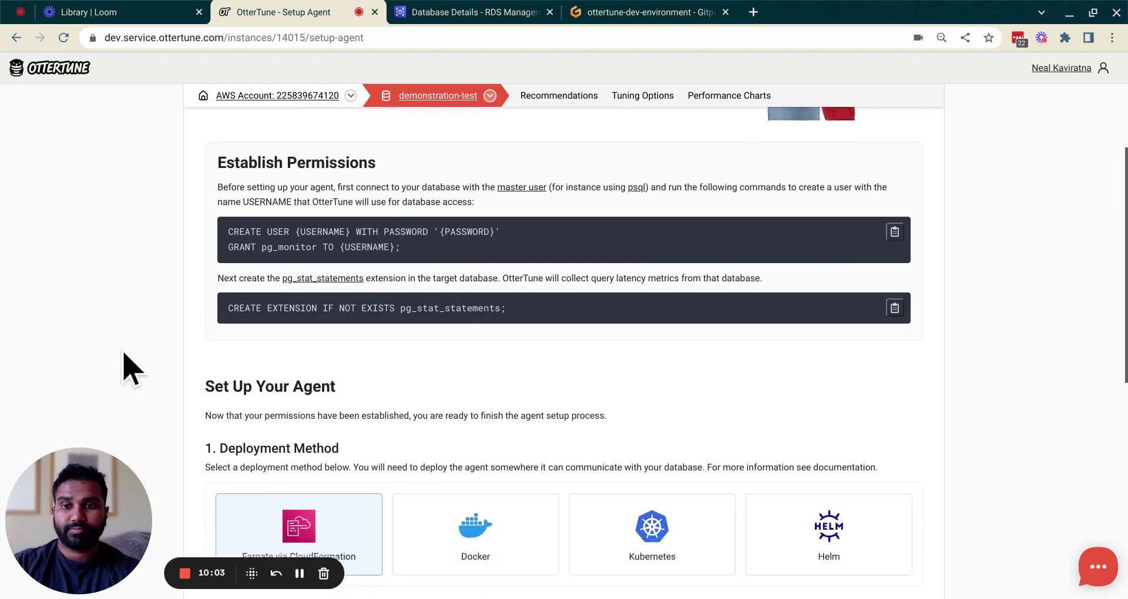
scroll(564, 353, down, 2)
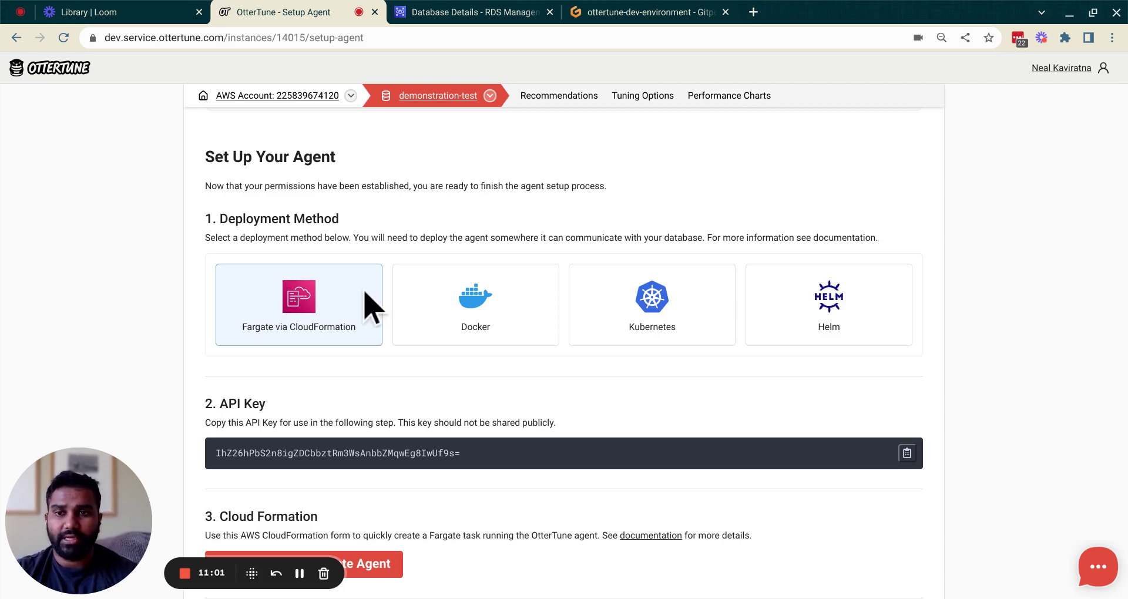
scroll(367, 299, down, 2)
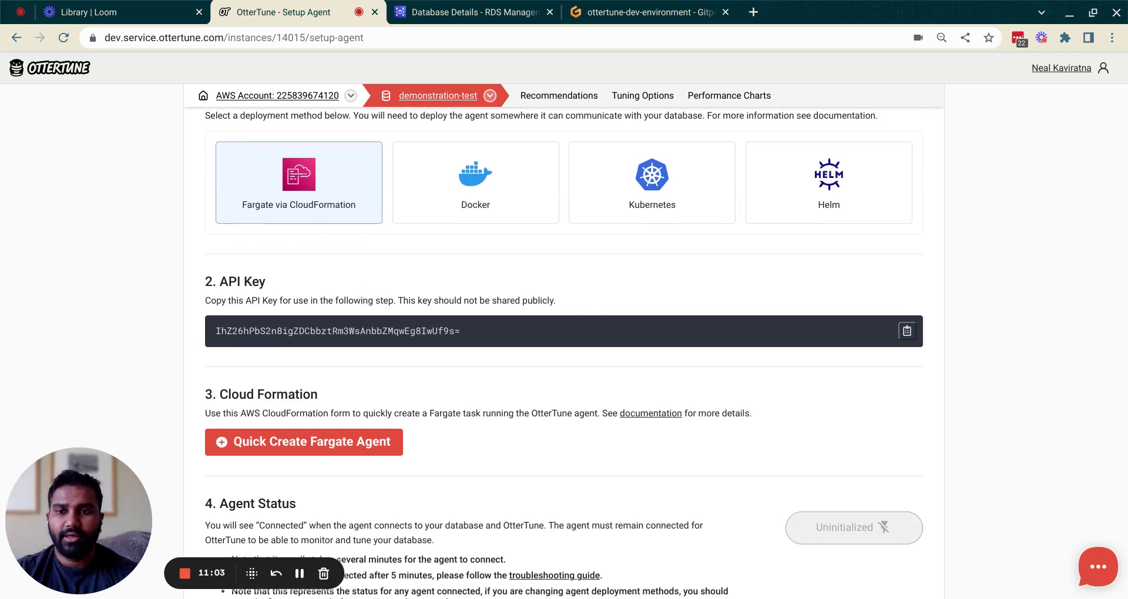
click(906, 332)
scroll(629, 277, down, 1)
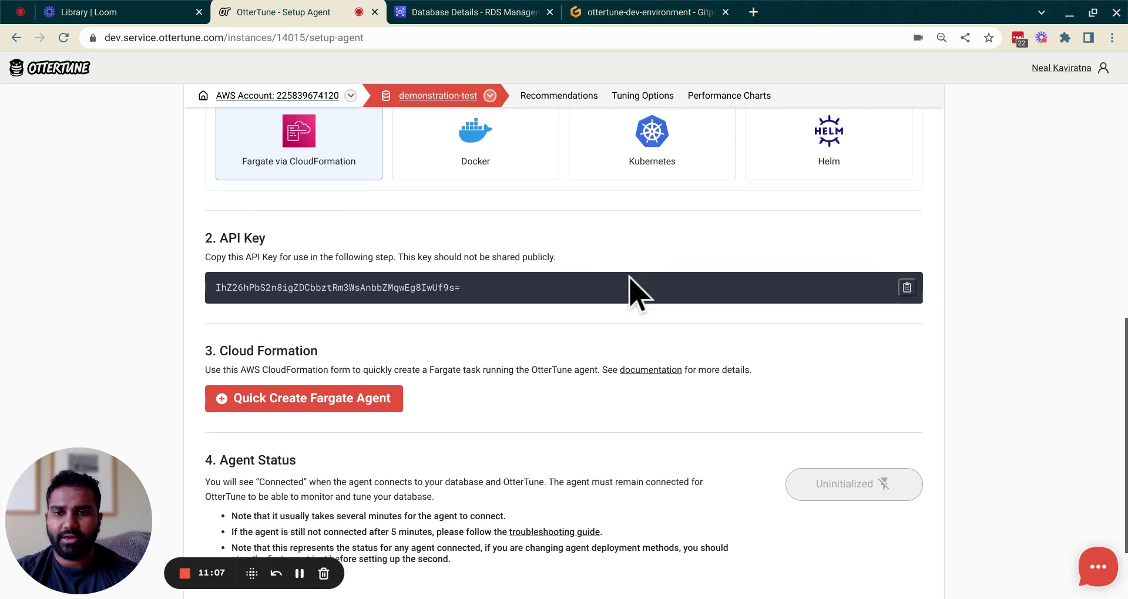
scroll(629, 277, down, 1)
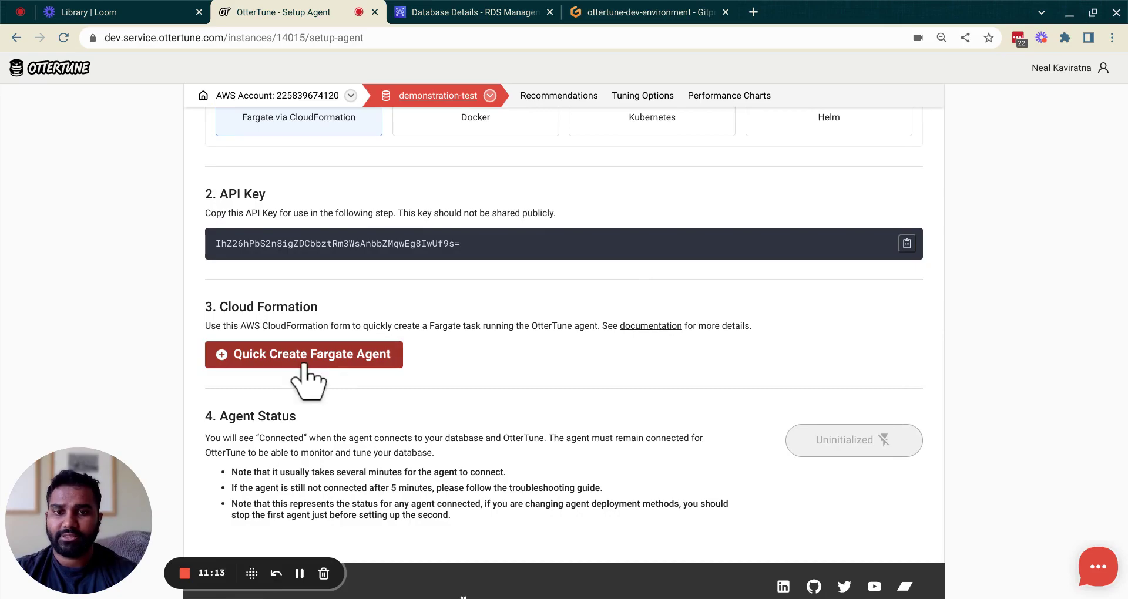
click(304, 354)
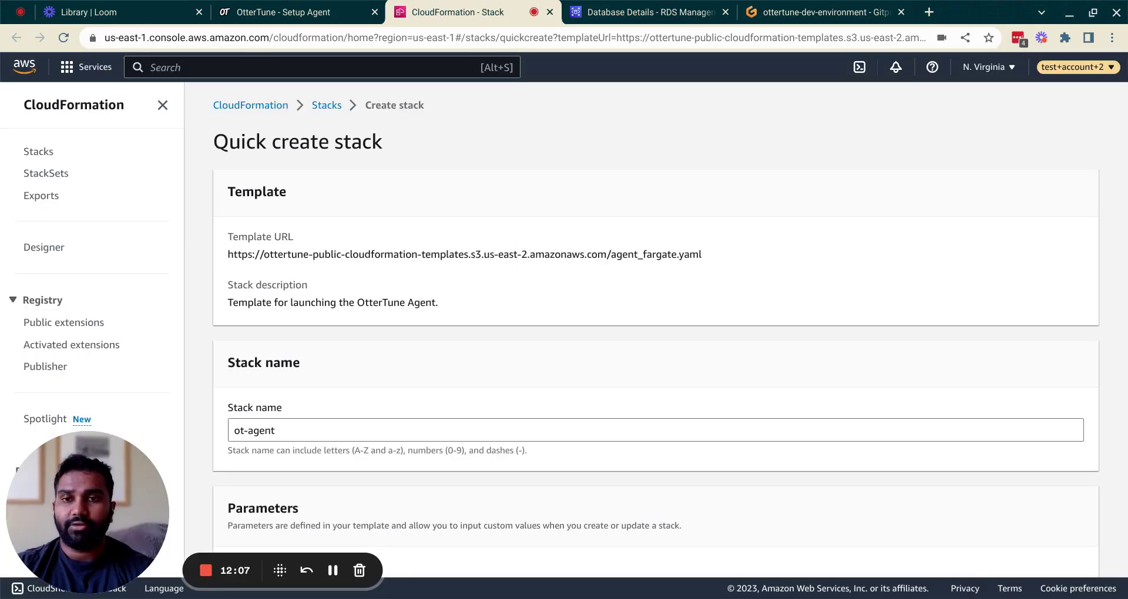
Step: Name the stack ot-agent-demo-726 and paste the OtterTune API key into APIKey
scroll(410, 313, down, 3)
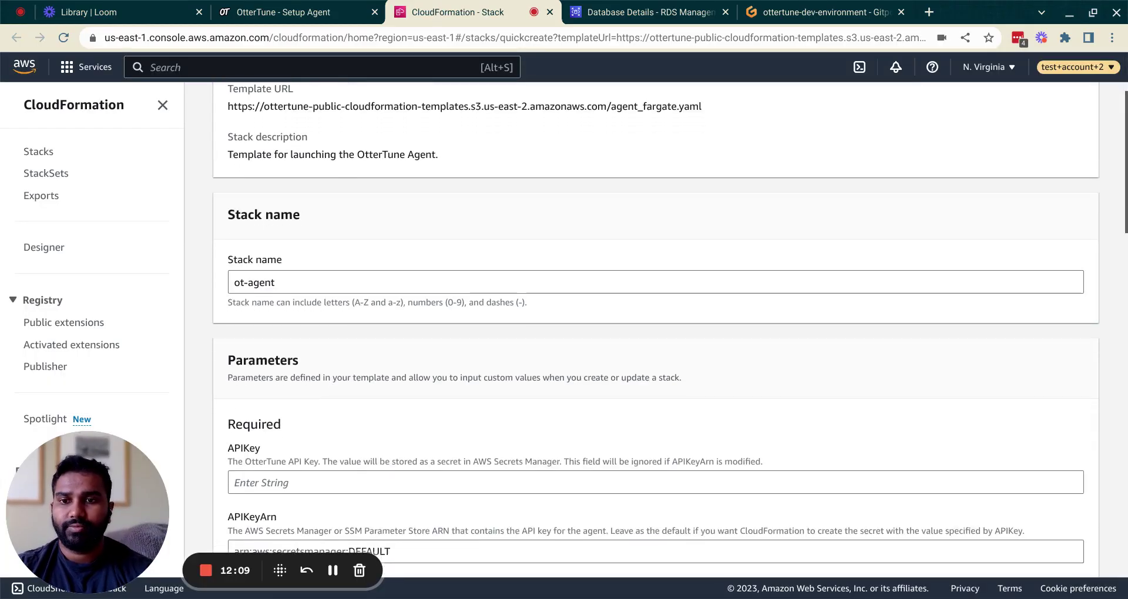
click(393, 283)
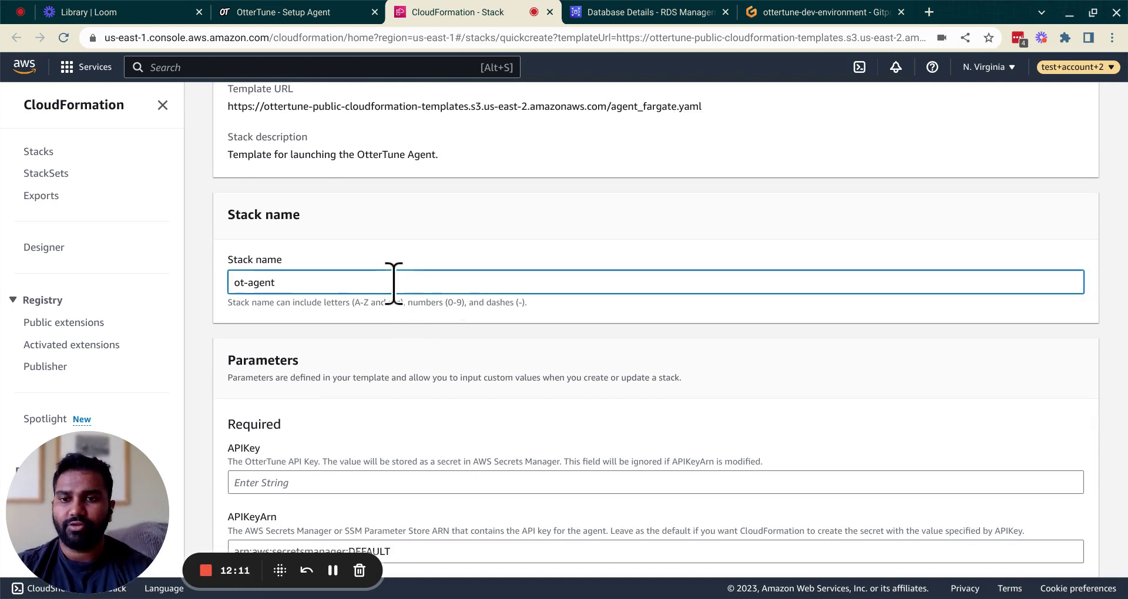
text(-demo)
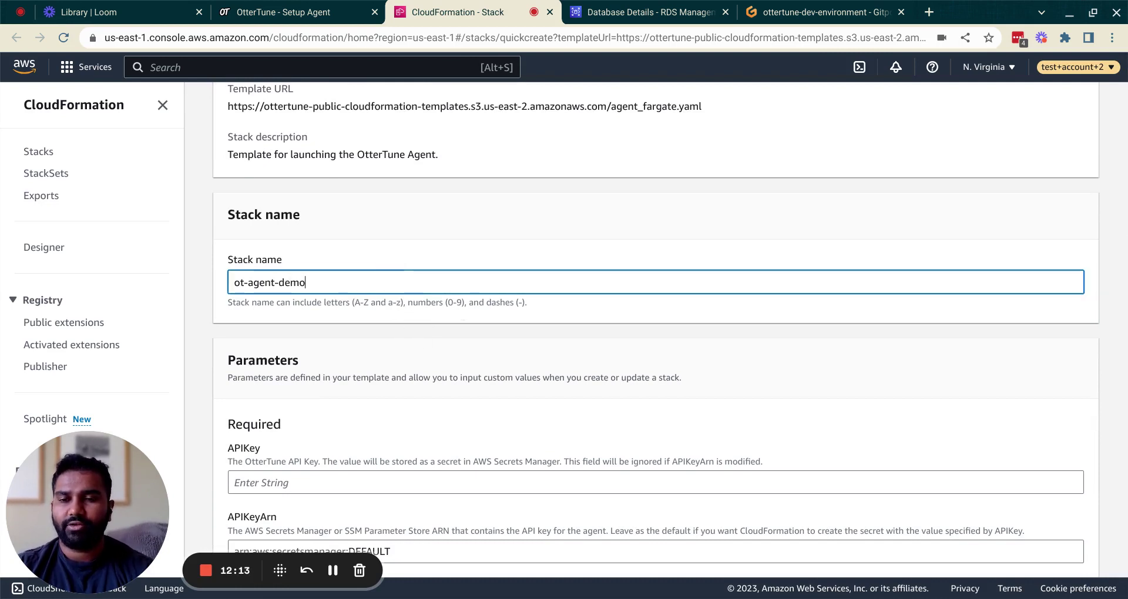
text(-)
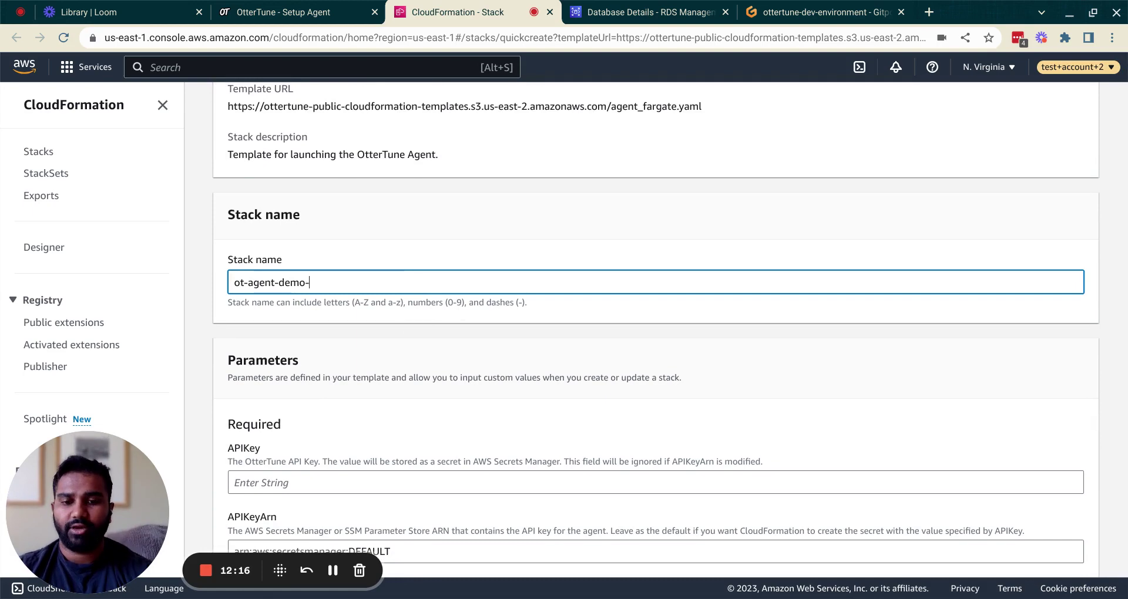
text(726)
scroll(670, 324, down, 4)
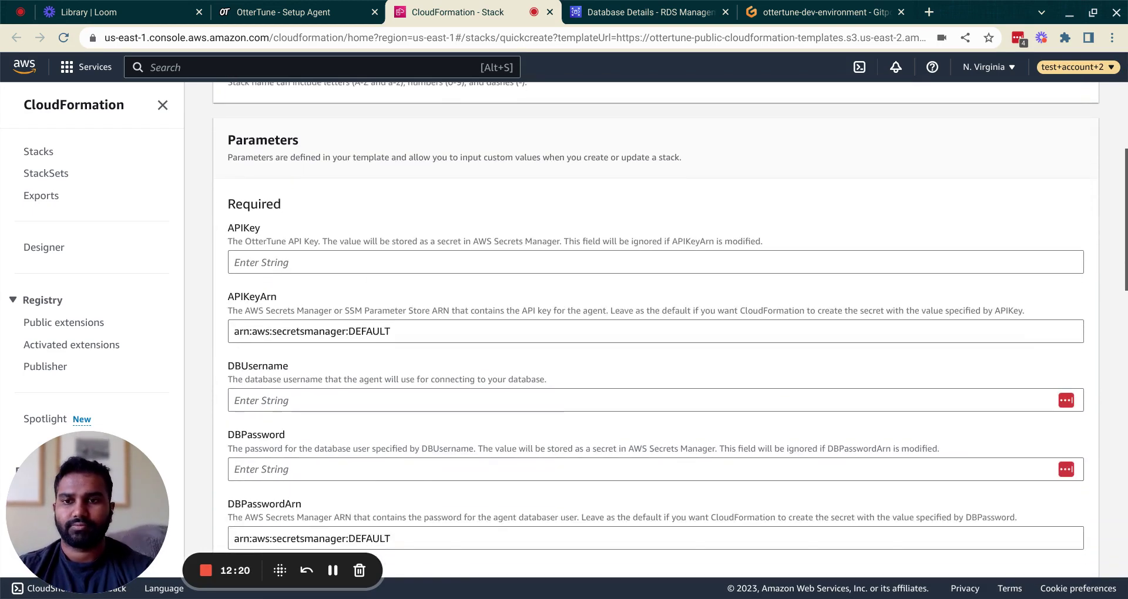
click(305, 263)
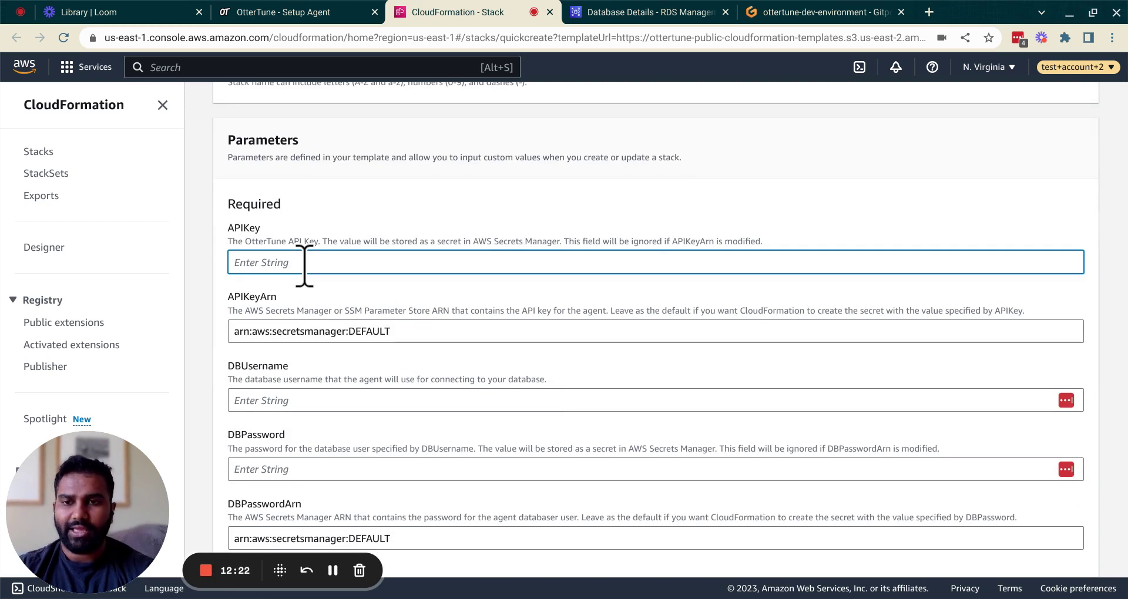
key(ctrl+v)
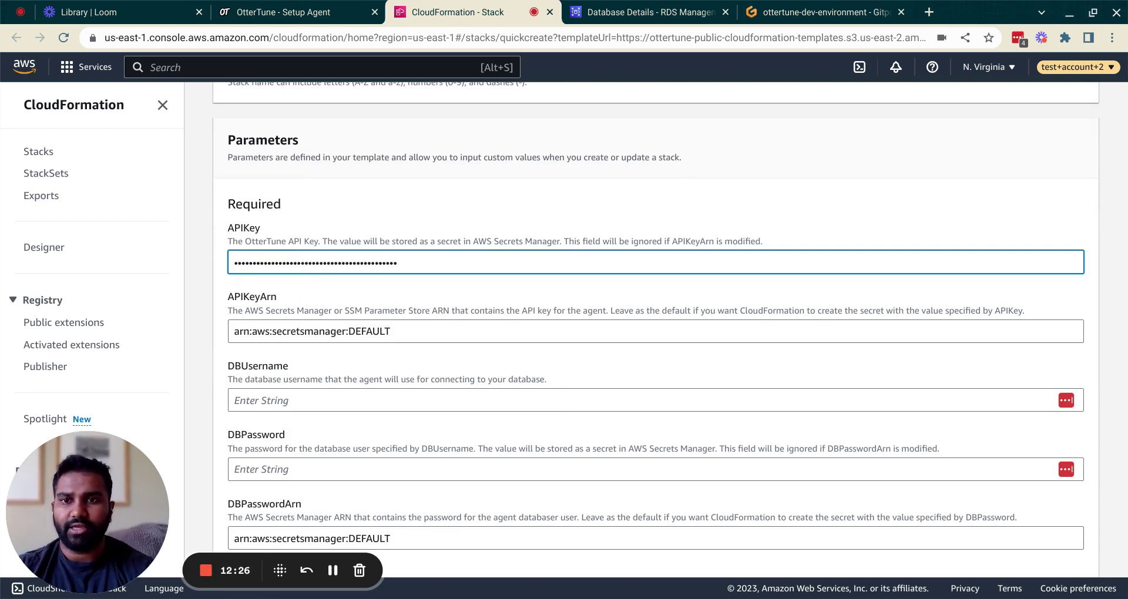
Step: Set DBUsername to ot_demo_user and enter the database password
scroll(316, 254, down, 3)
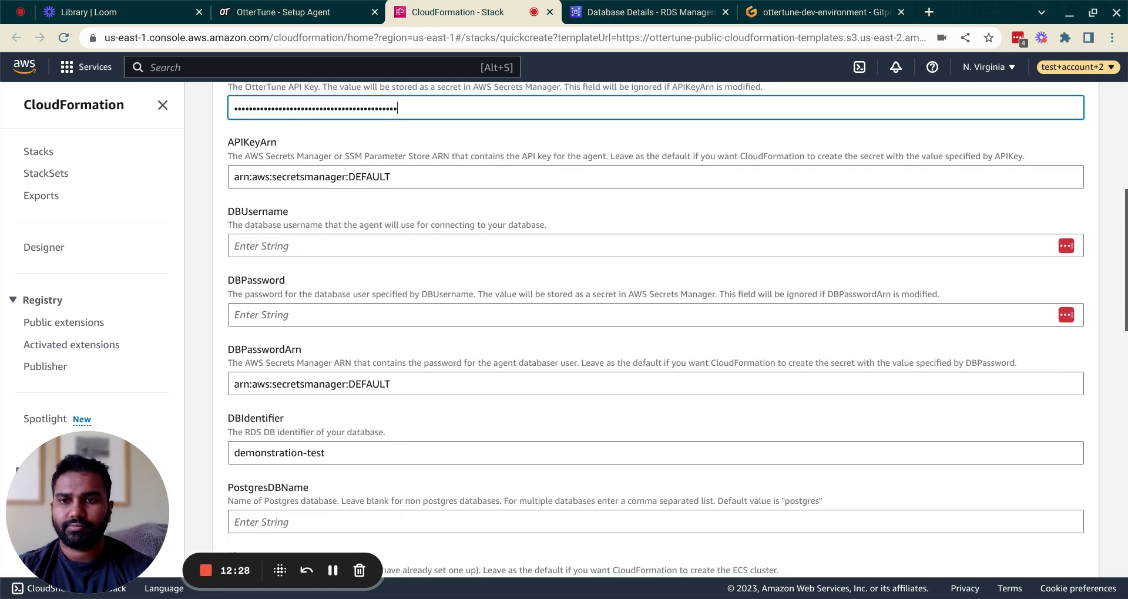
click(316, 254)
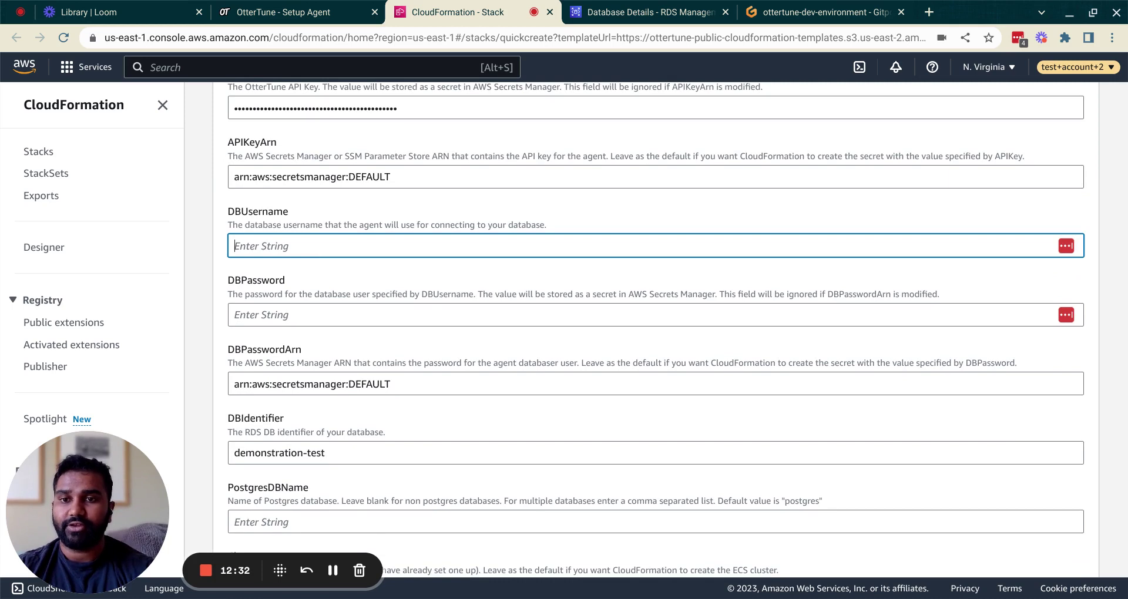
text(ot_demo_user)
key(Tab)
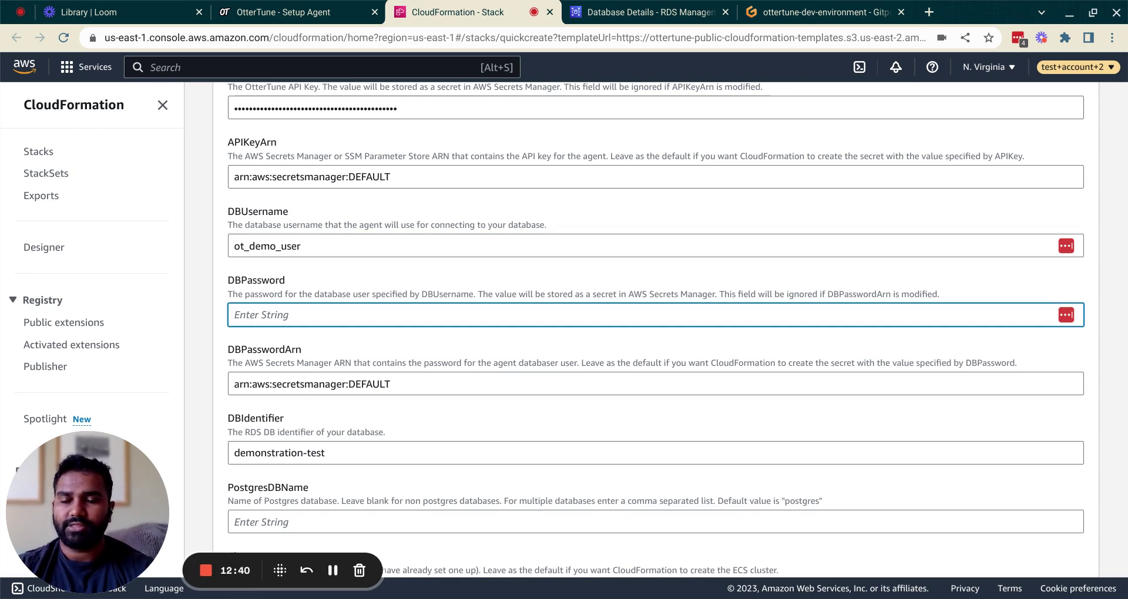
text(••••••••)
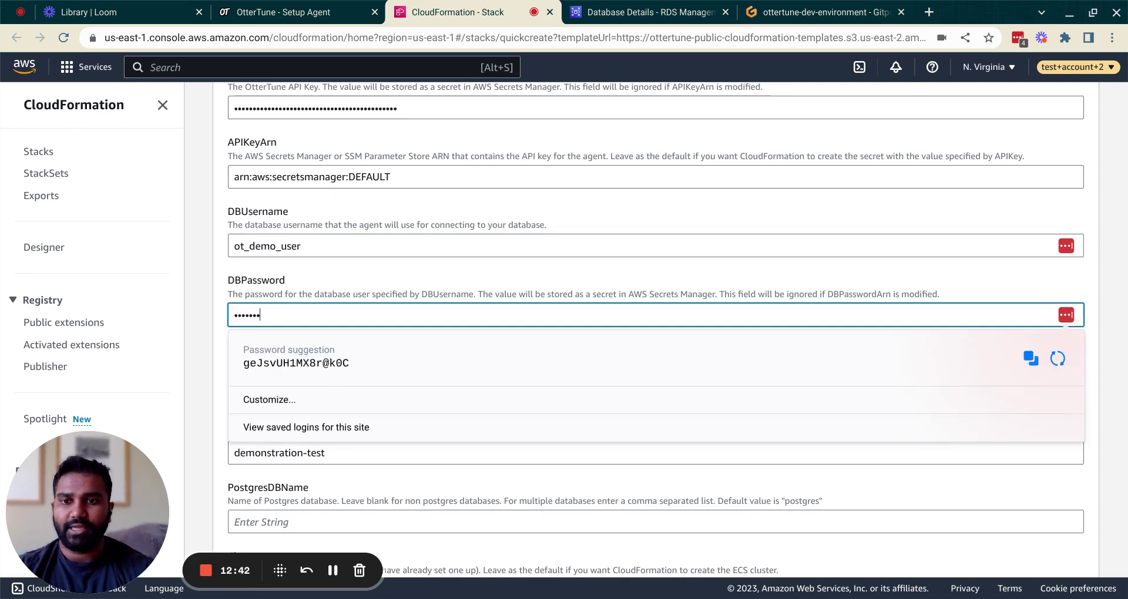
Step: Select the second default security group, sg-0cd28793fef444ba2, under SecurityGroupIDs
scroll(325, 285, down, 4)
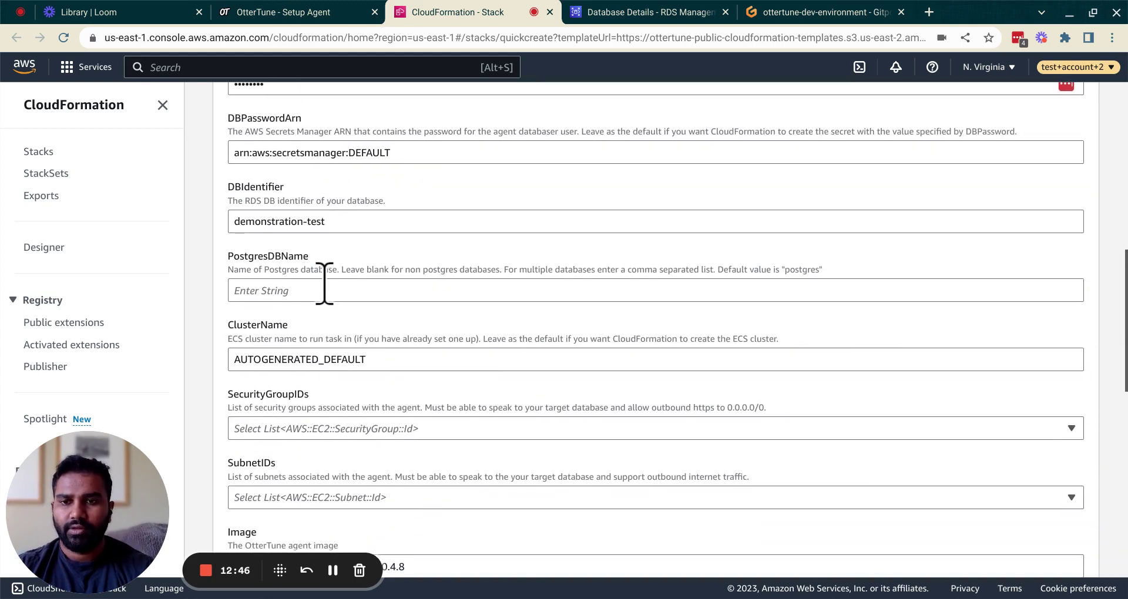
click(322, 286)
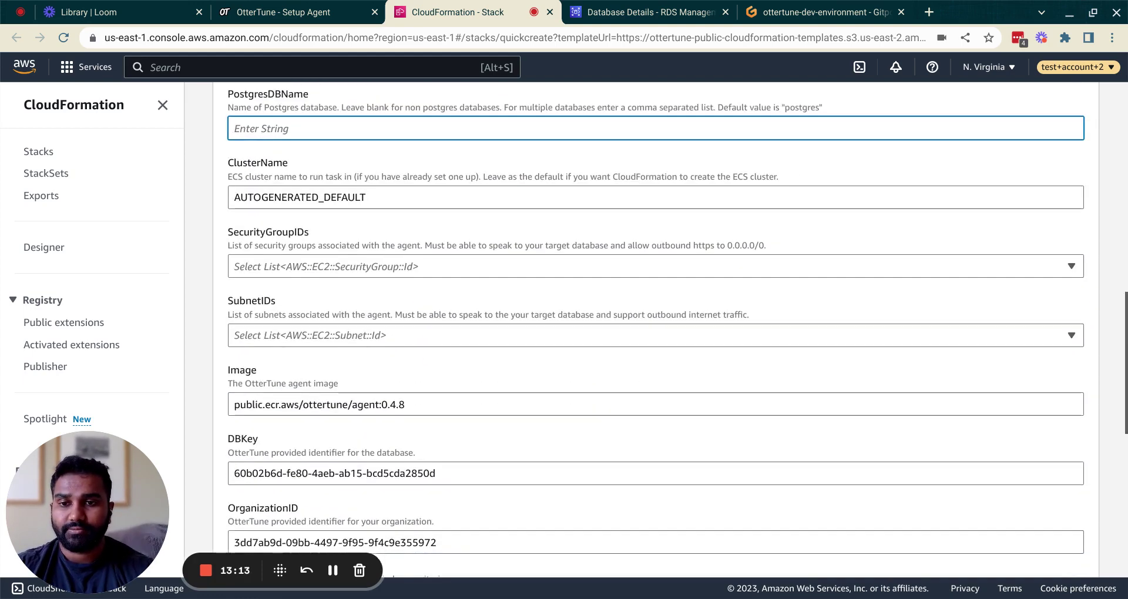
scroll(376, 235, down, 1)
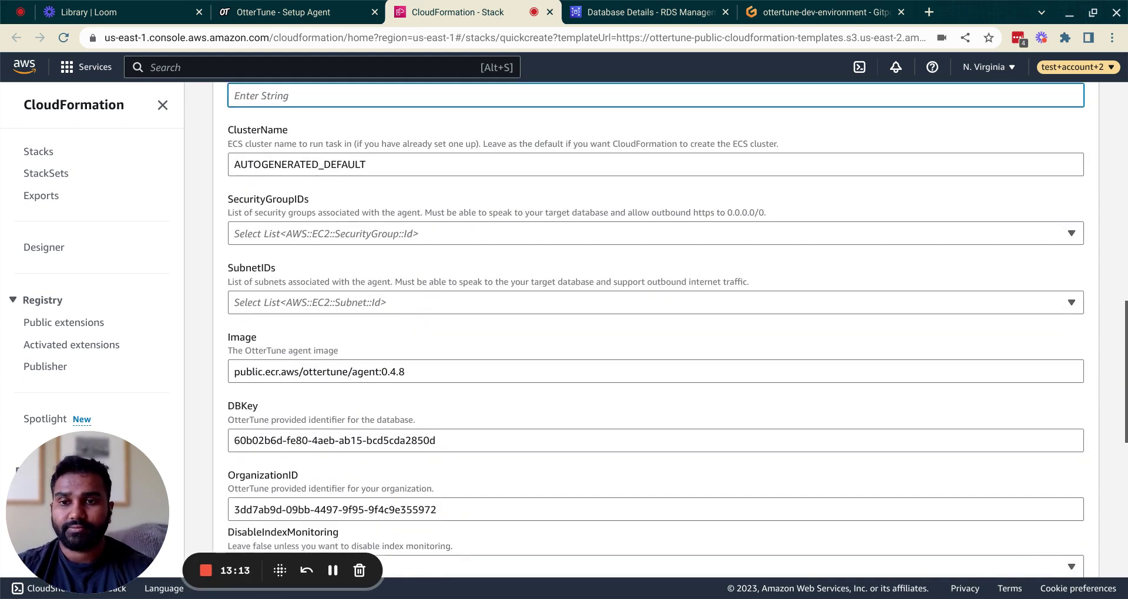
click(376, 235)
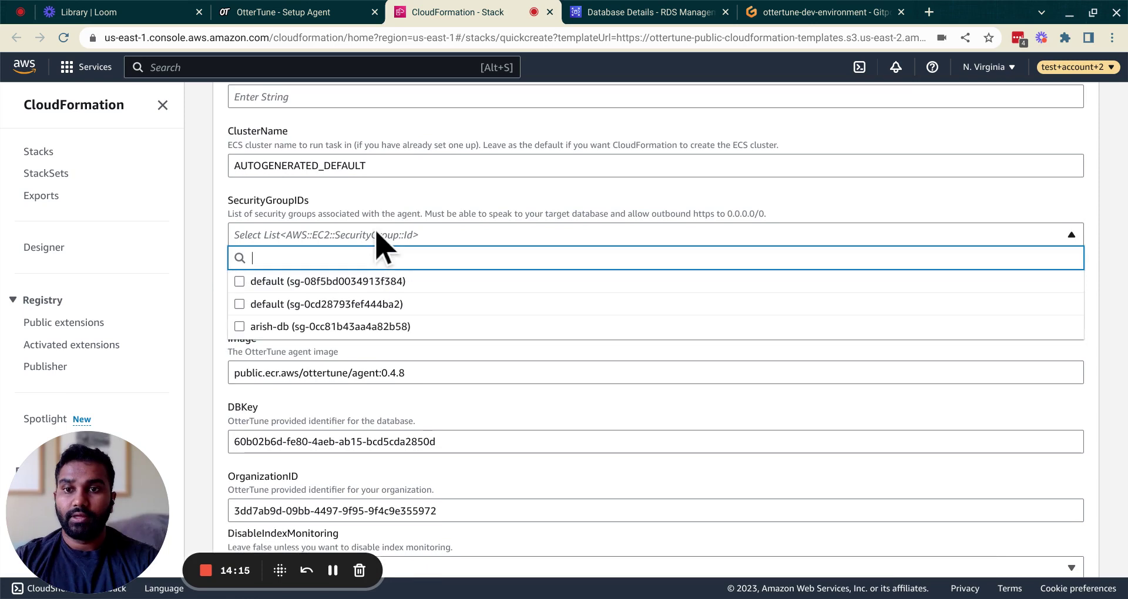
click(369, 305)
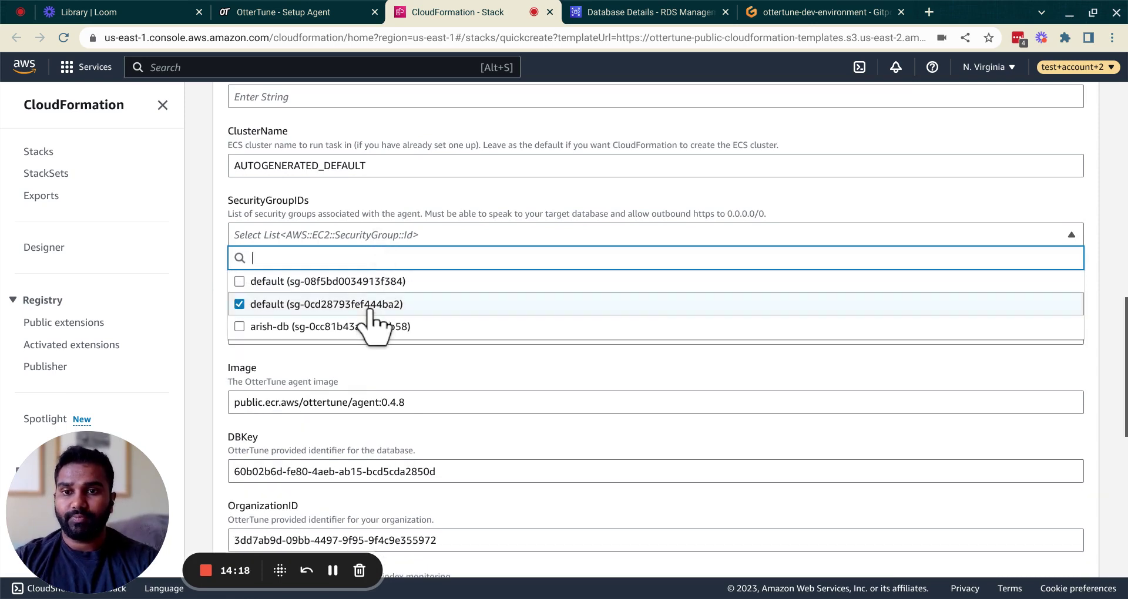
click(417, 218)
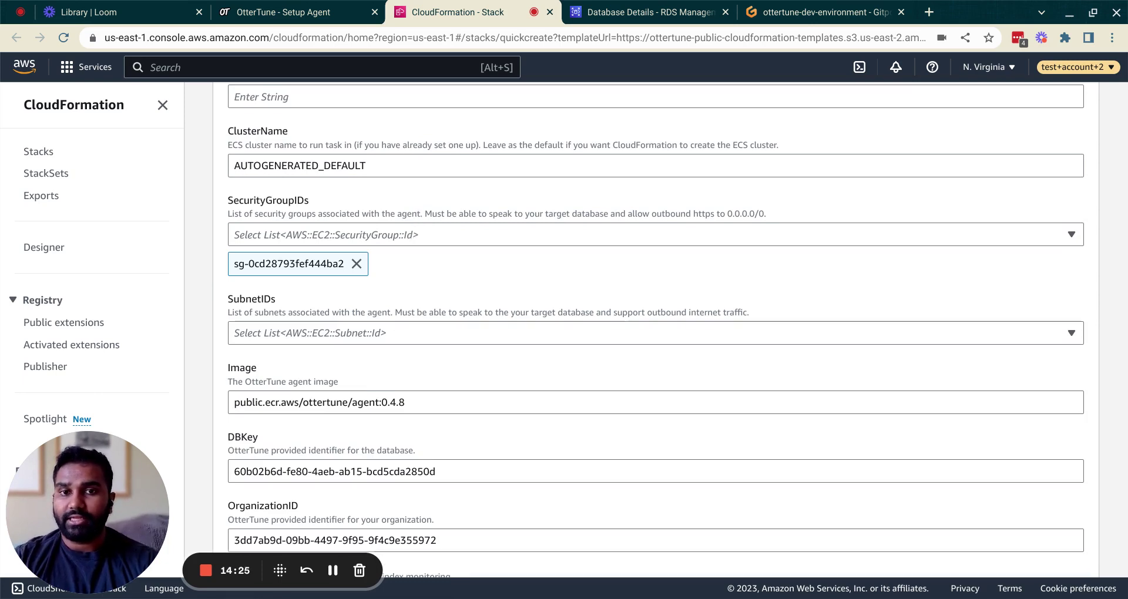
Step: Select subnet-013e1e8f321830424 under SubnetIDs
scroll(399, 253, down, 2)
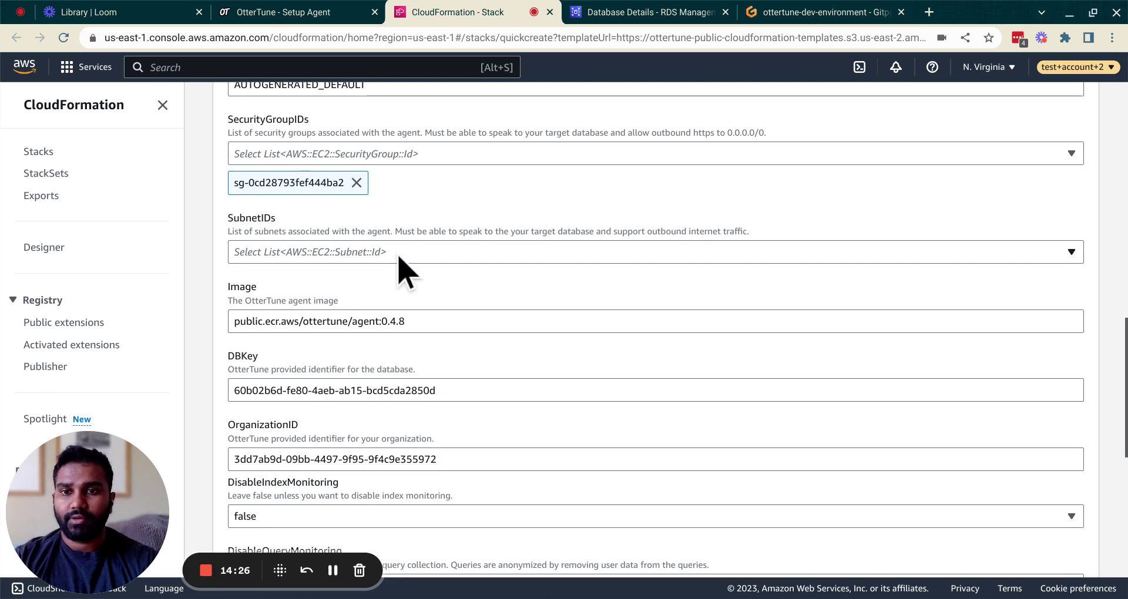
click(400, 254)
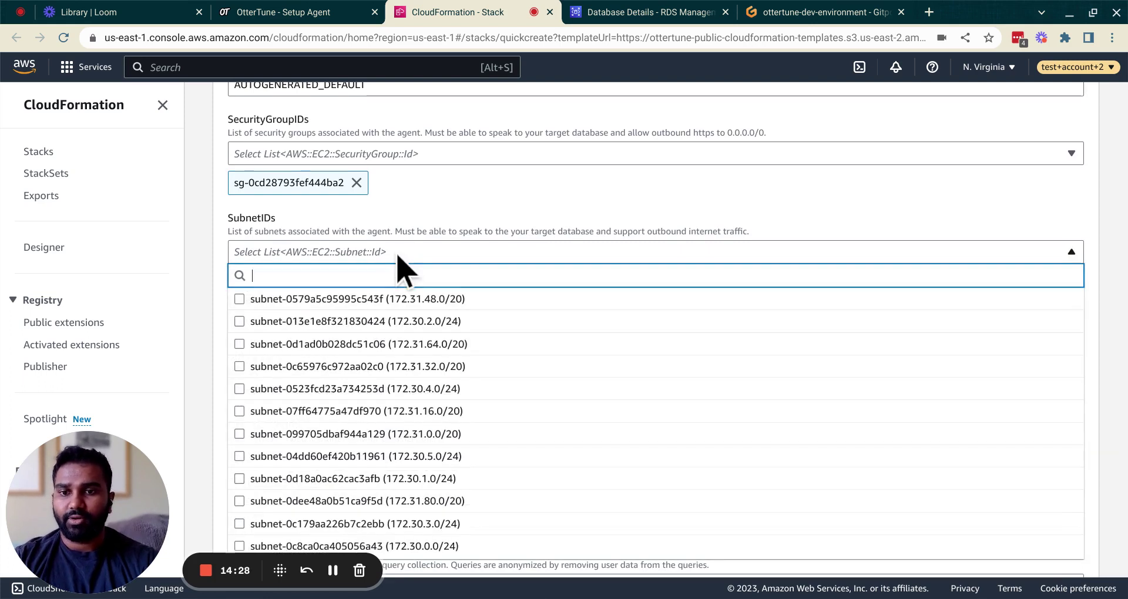
click(356, 323)
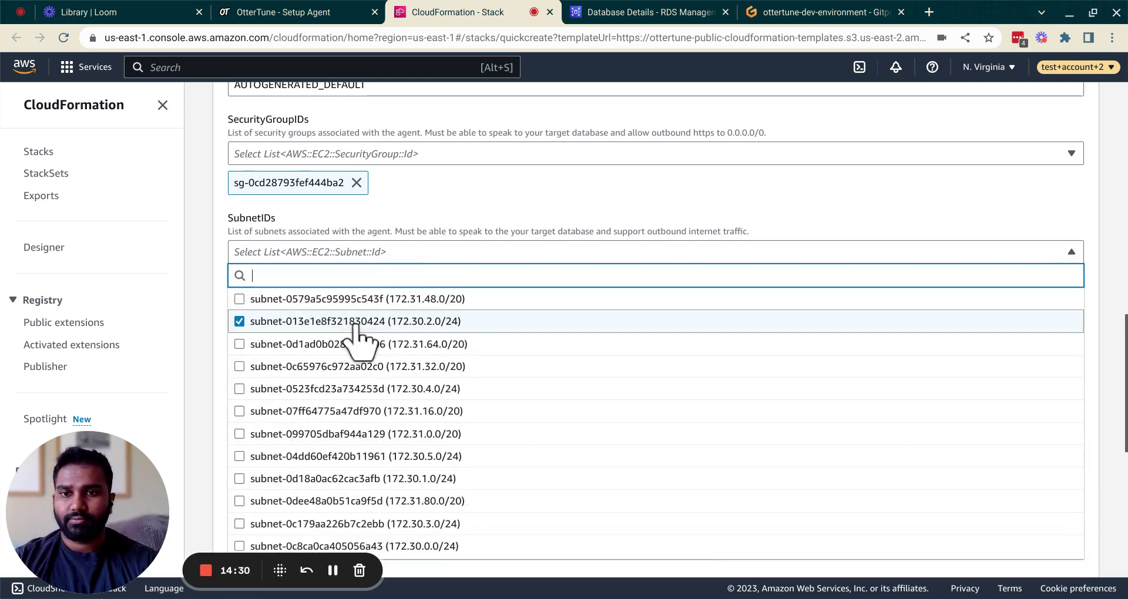
click(443, 217)
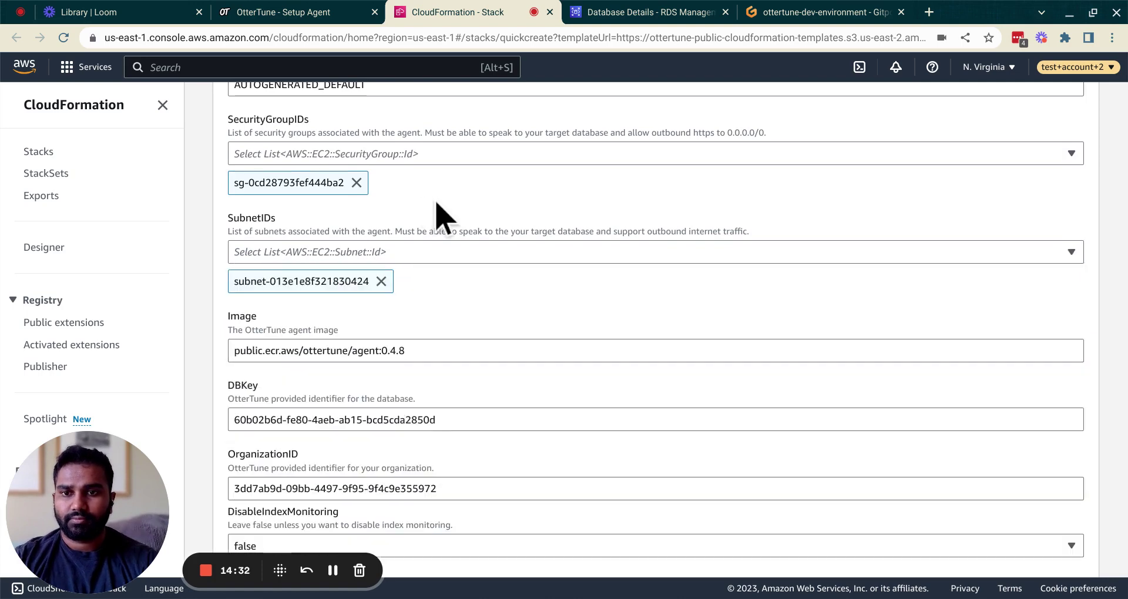
scroll(444, 217, down, 3)
scroll(444, 218, down, 10)
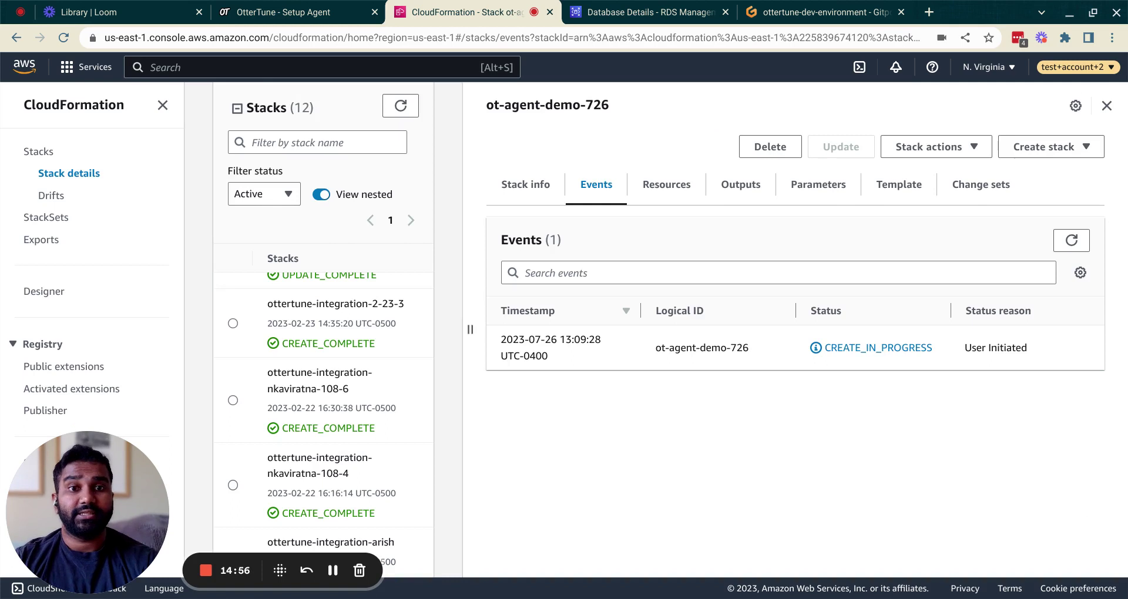
Step: Refresh the ot-agent-demo-726 stack events toward CREATE_COMPLETE, then check OtterTune's Agent Status
click(1072, 240)
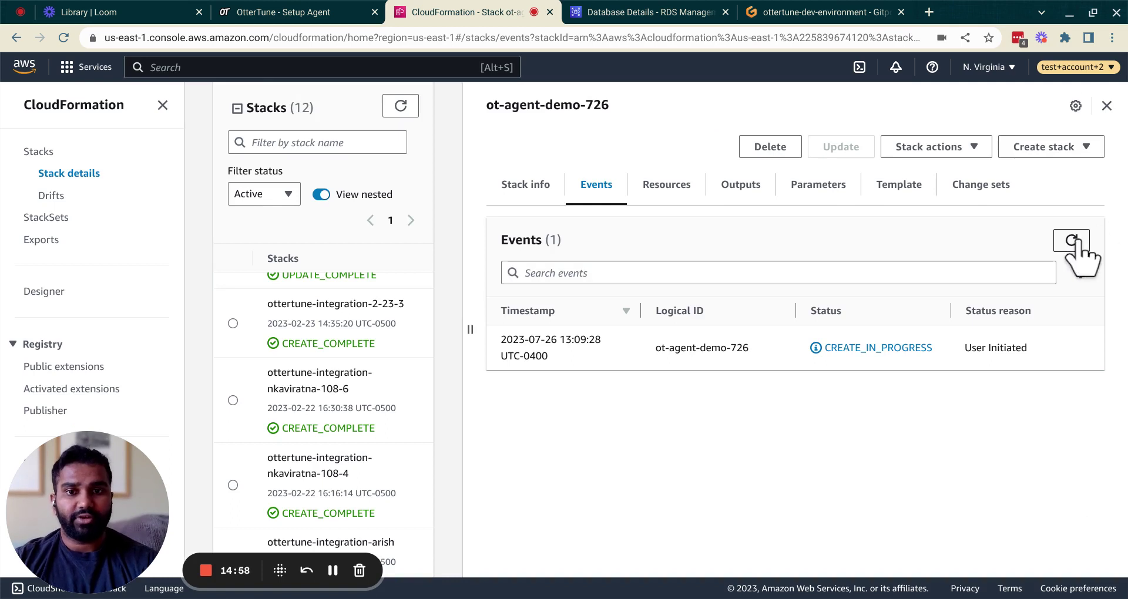
click(1072, 240)
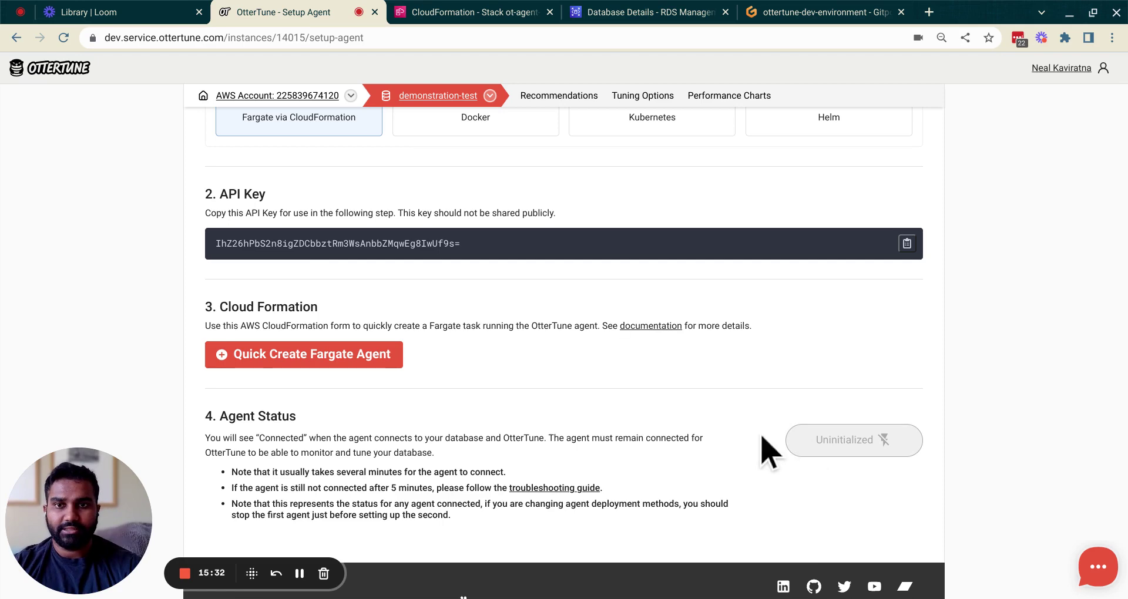
click(453, 12)
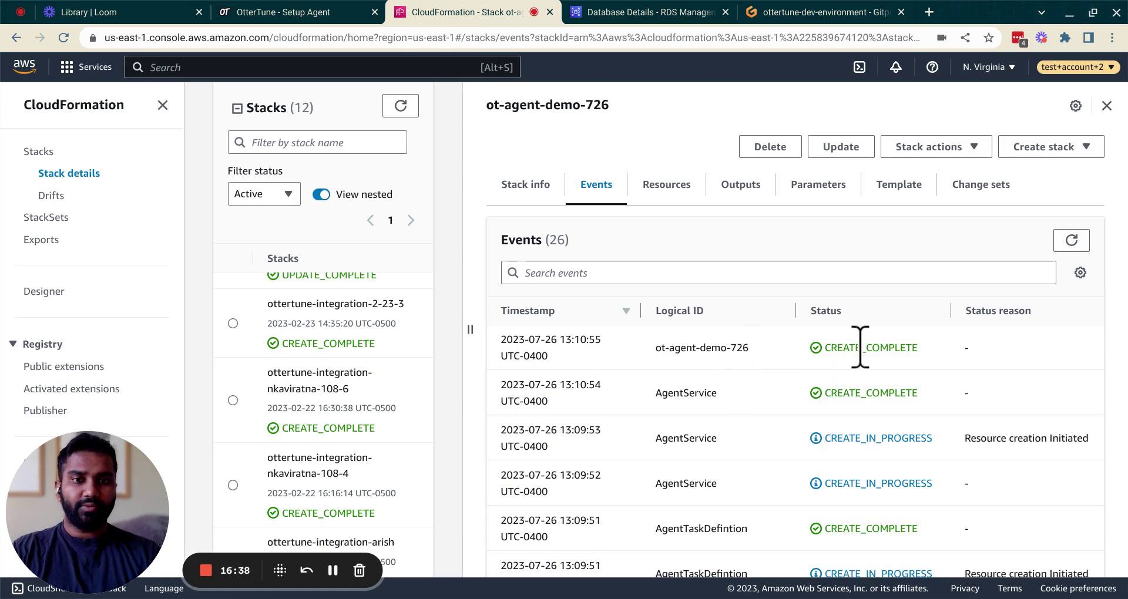
click(274, 12)
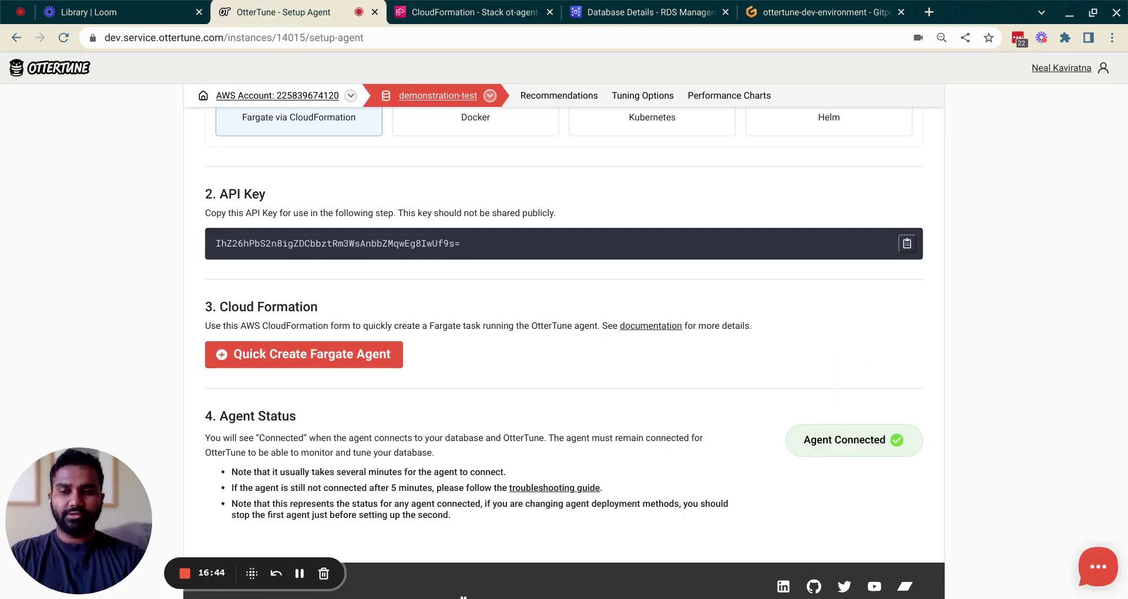
scroll(564, 352, down, 1)
scroll(564, 352, up, 15)
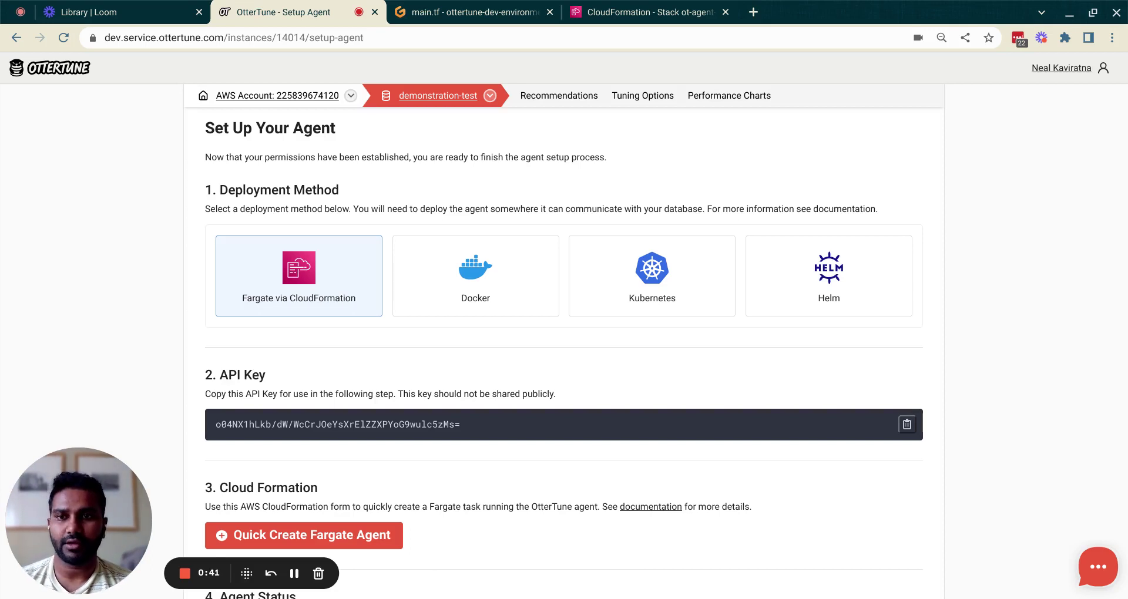
Step: Choose Docker as the deployment method and bring the Docker Run command into view
click(468, 277)
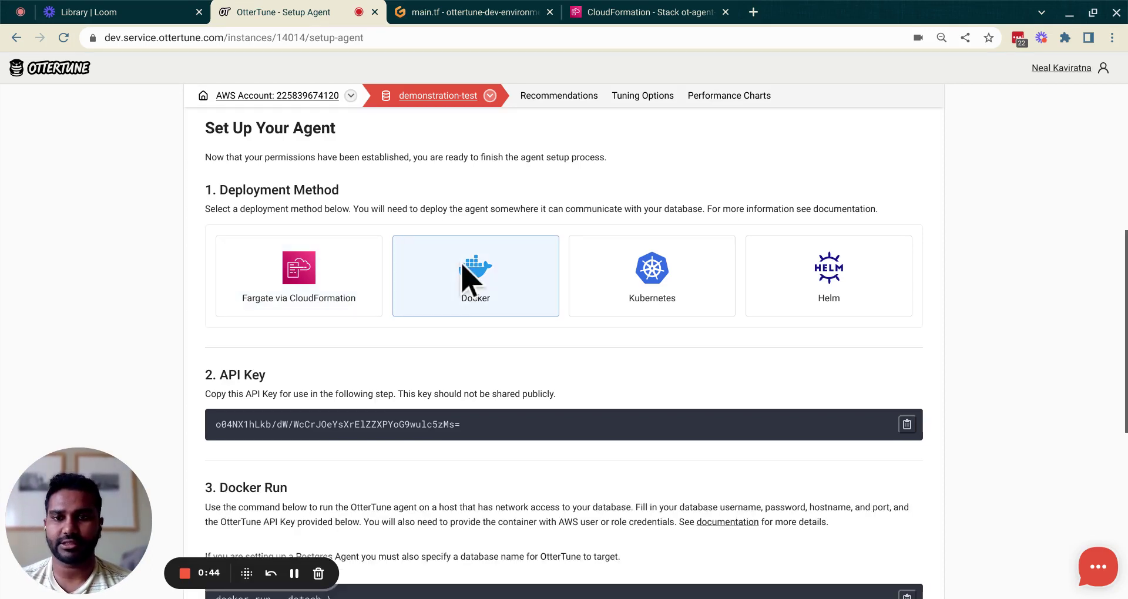
scroll(435, 393, down, 2)
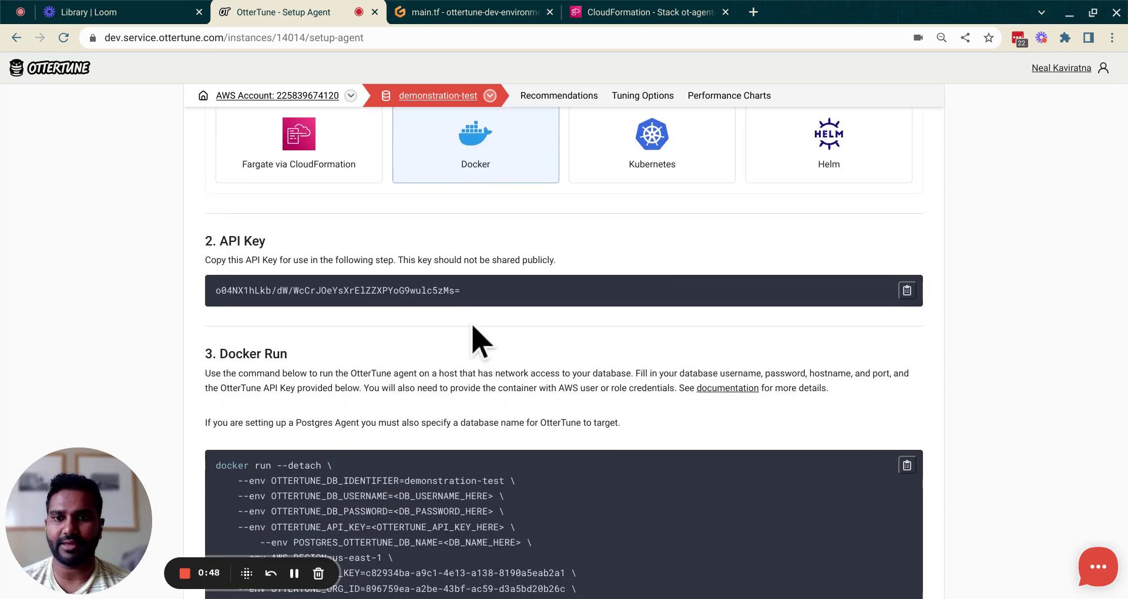
scroll(471, 327, down, 1)
scroll(472, 327, down, 2)
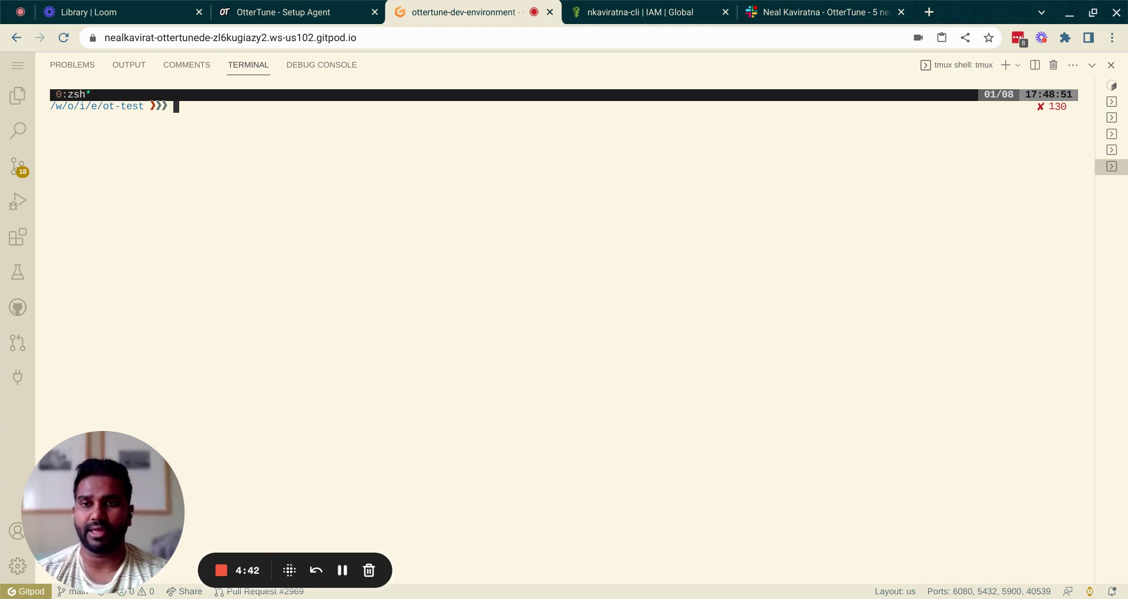
Step: Run the pasted OtterTune agent docker run command, then check OtterTune's setup page for connection
key(ctrl+v)
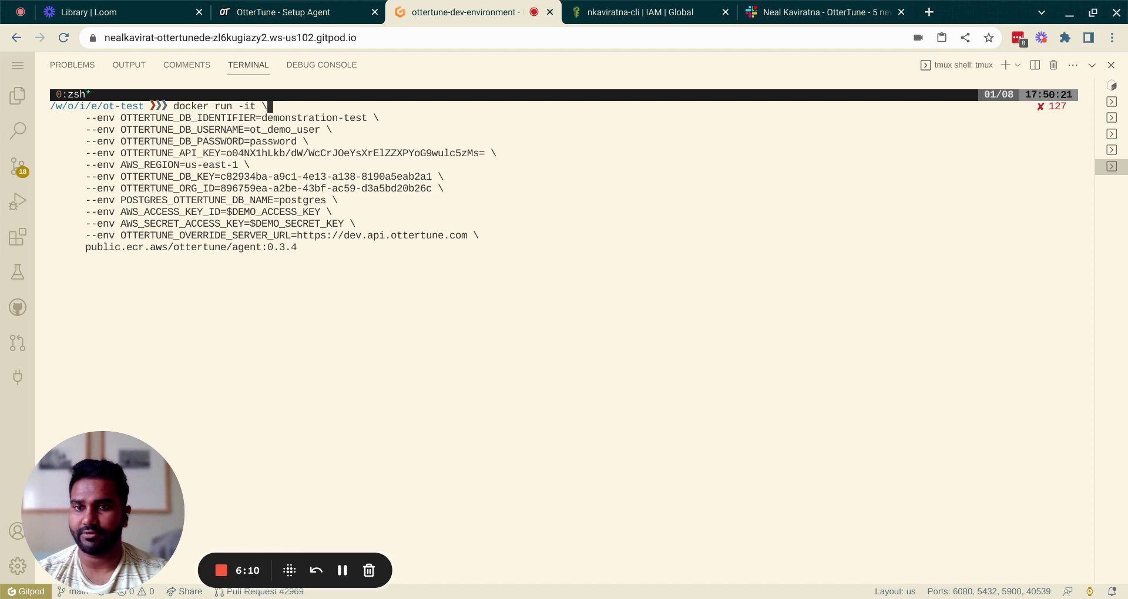
key(Return)
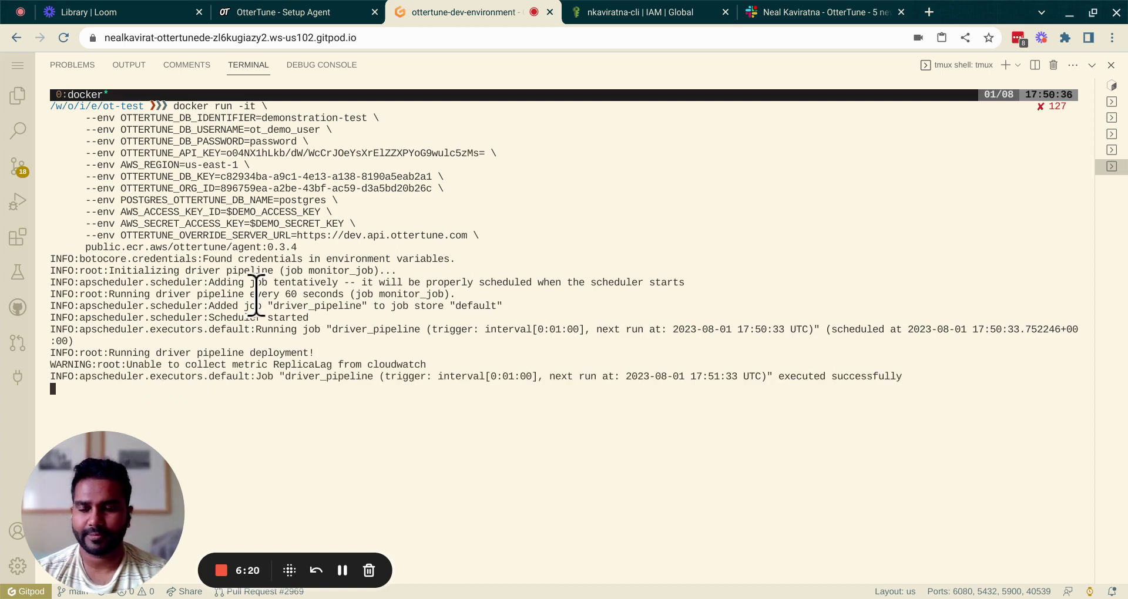
click(271, 11)
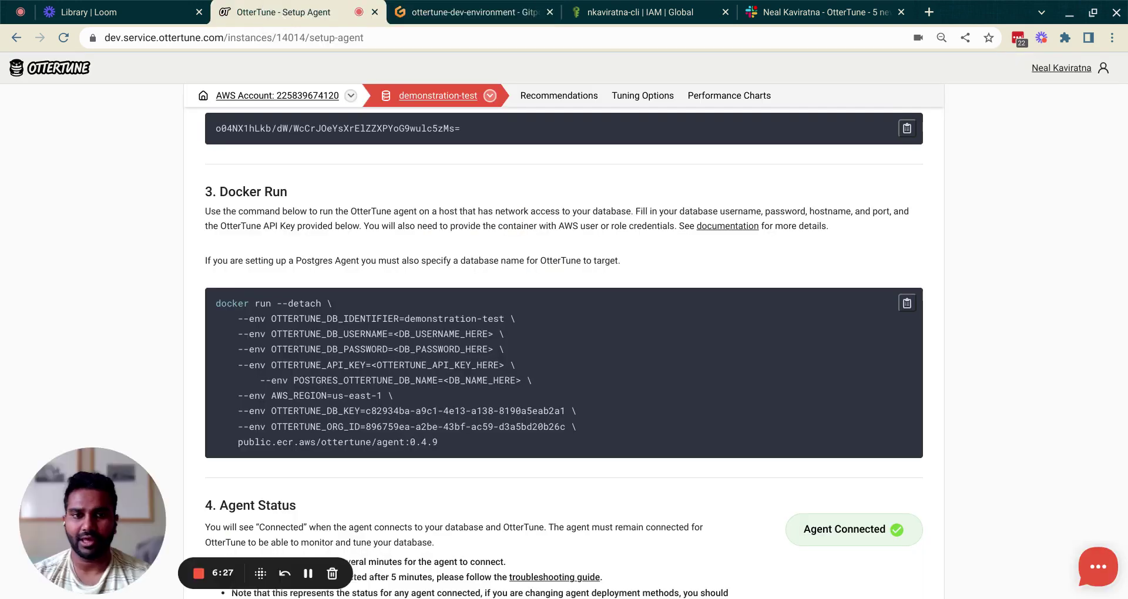
Step: Scroll through the Kubernetes Apply agent manifest on OtterTune's setup page
scroll(564, 353, down, 3)
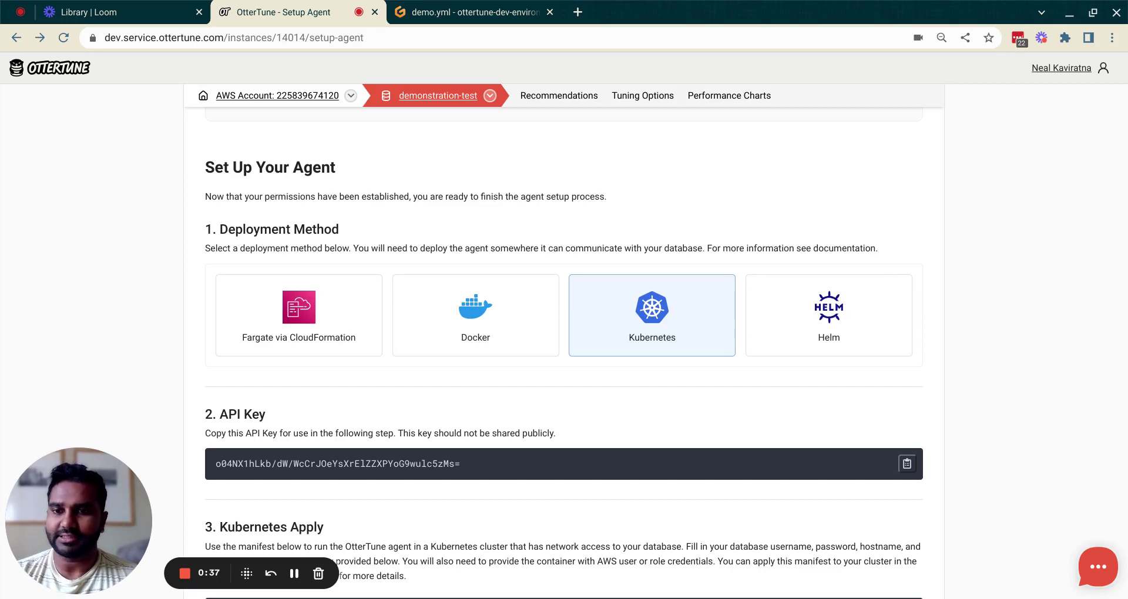
scroll(466, 398, down, 2)
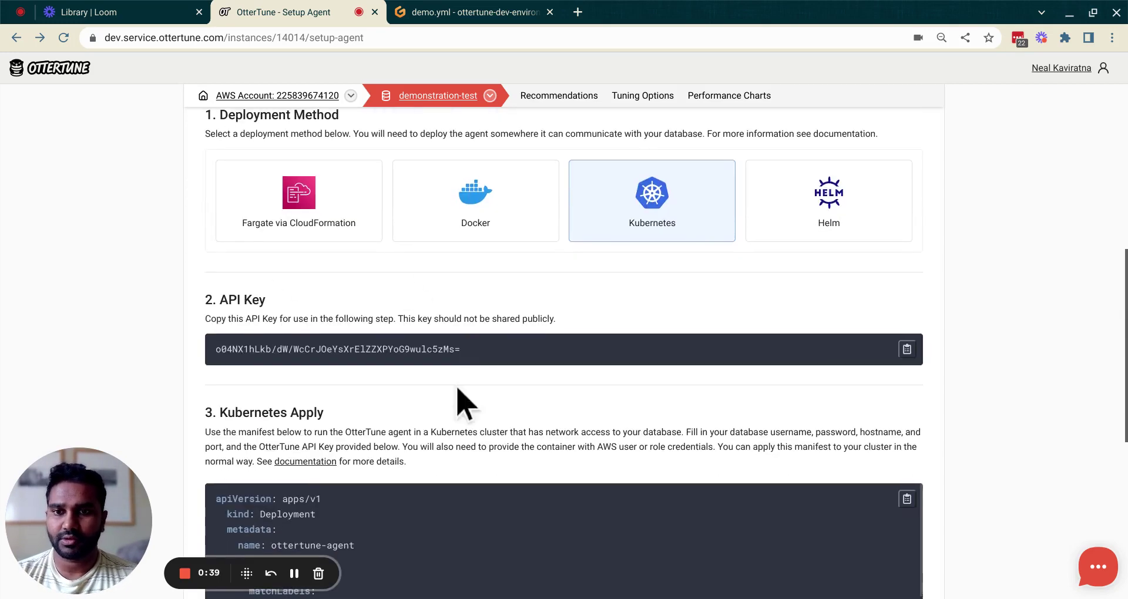
scroll(423, 392, down, 4)
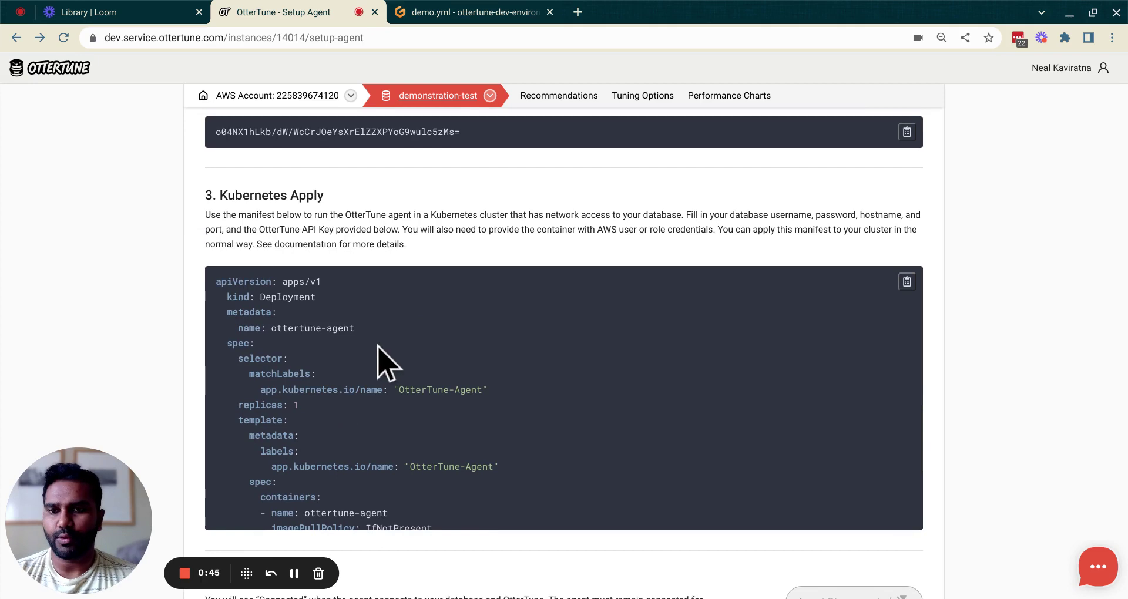
scroll(378, 359, down, 5)
scroll(379, 359, down, 10)
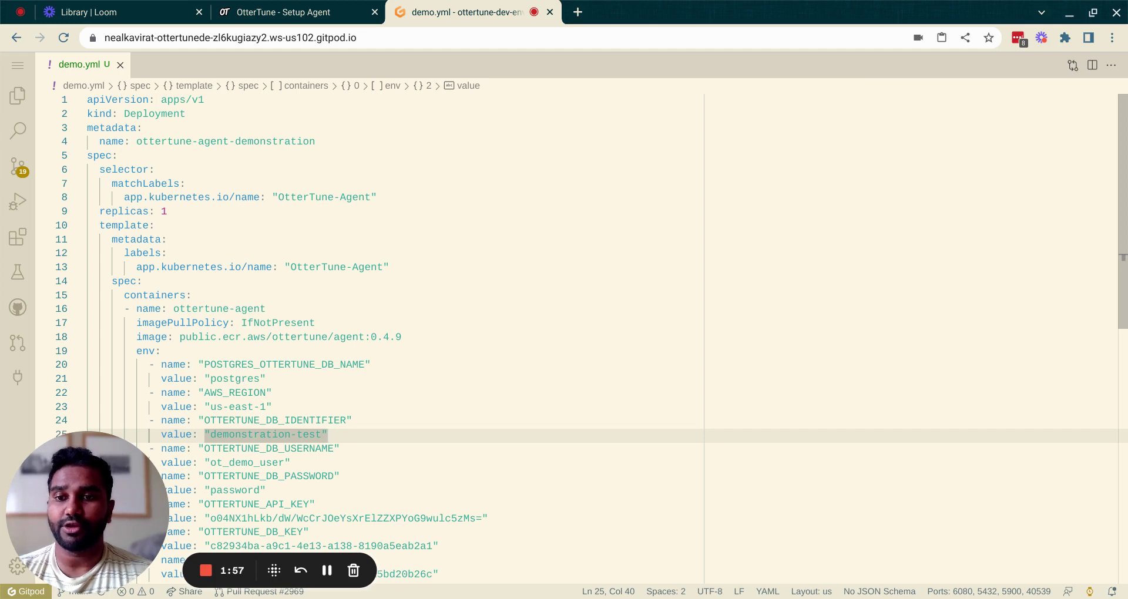
Step: Apply demo.yml with kubectl and confirm ottertune-agent-demonstration is 1/1 ready in default
click(298, 383)
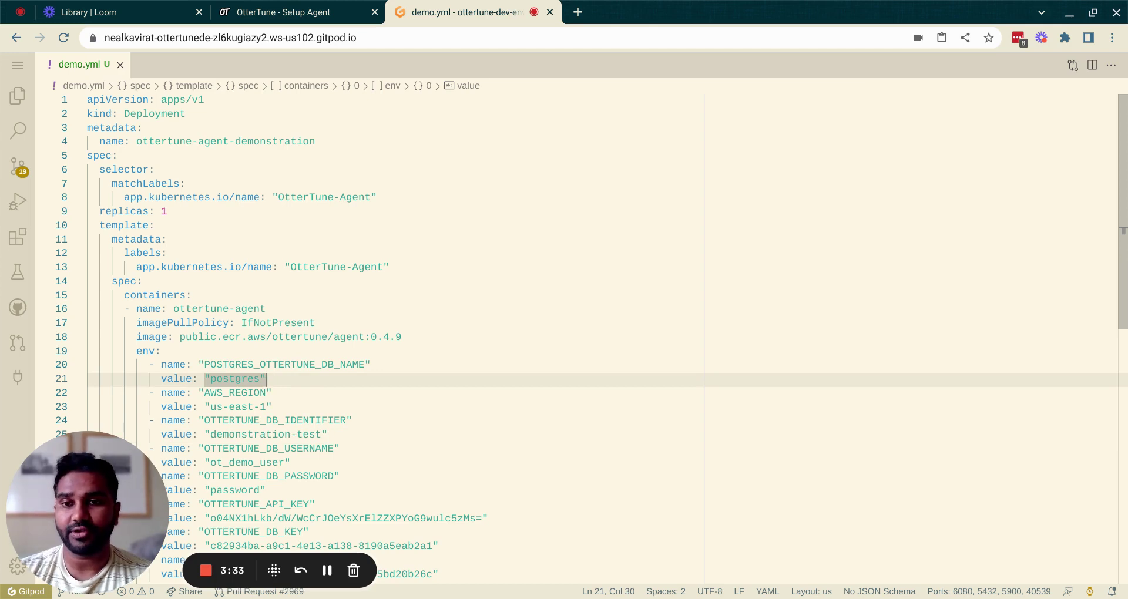
key(ctrl+grave)
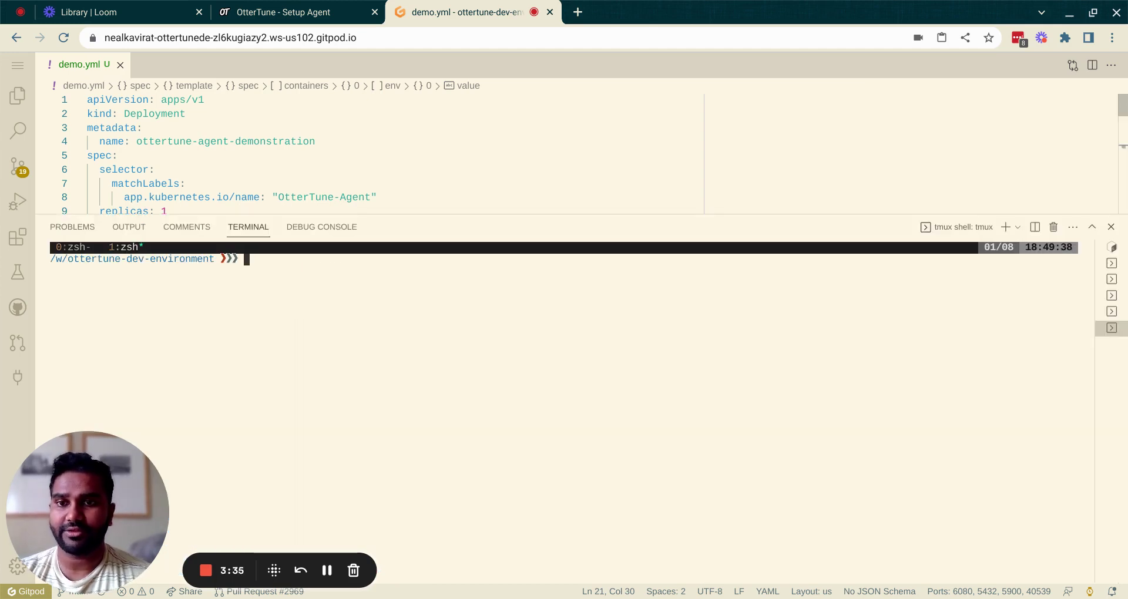
text(kubect)
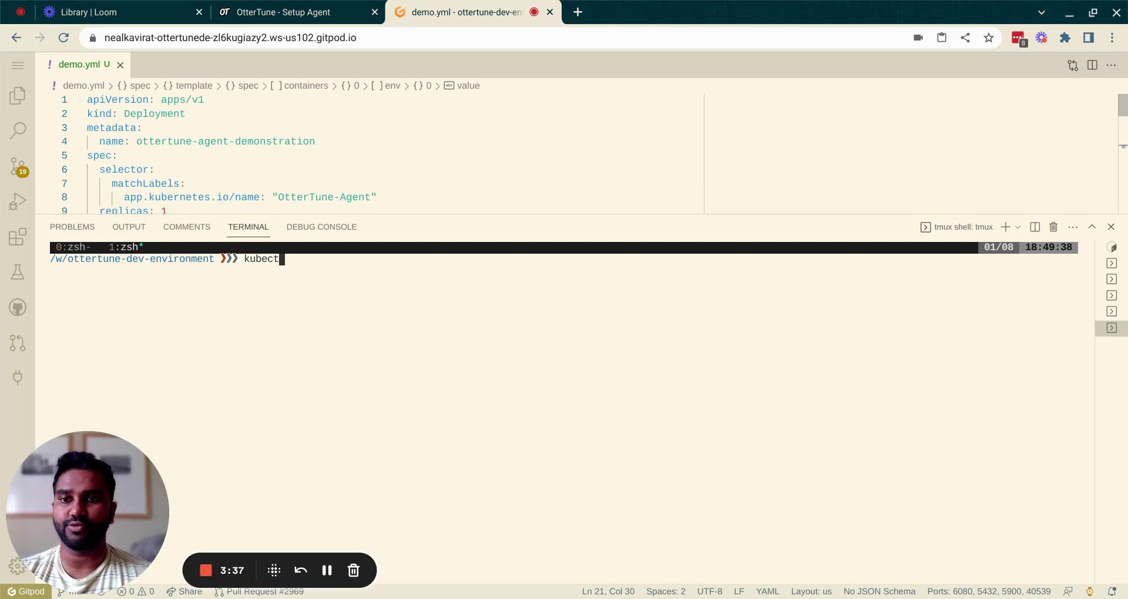
text(l apply -)
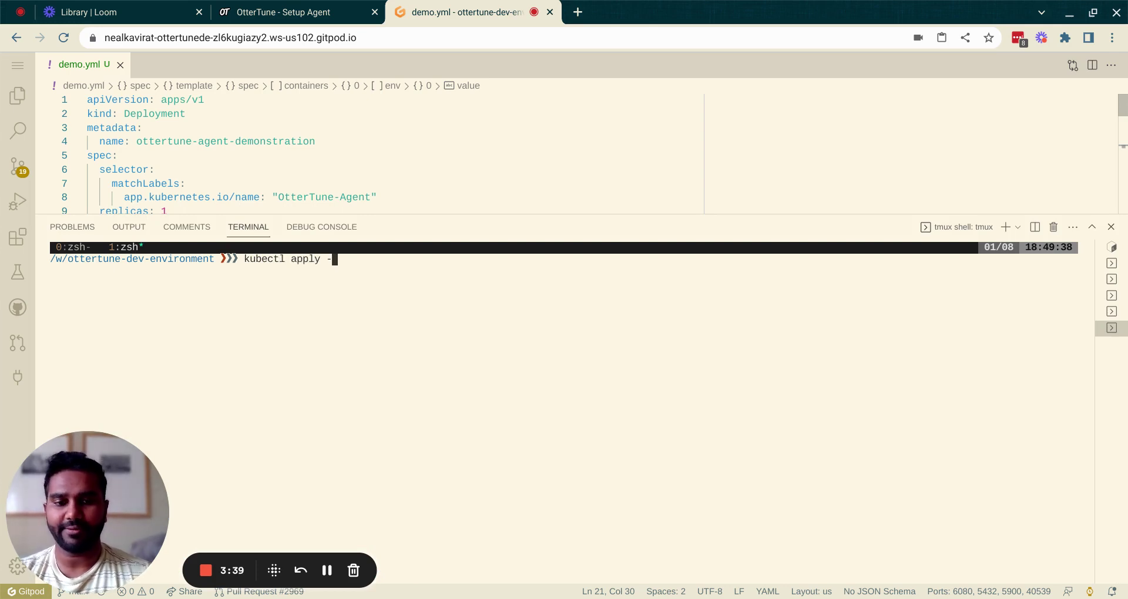
text(f ")
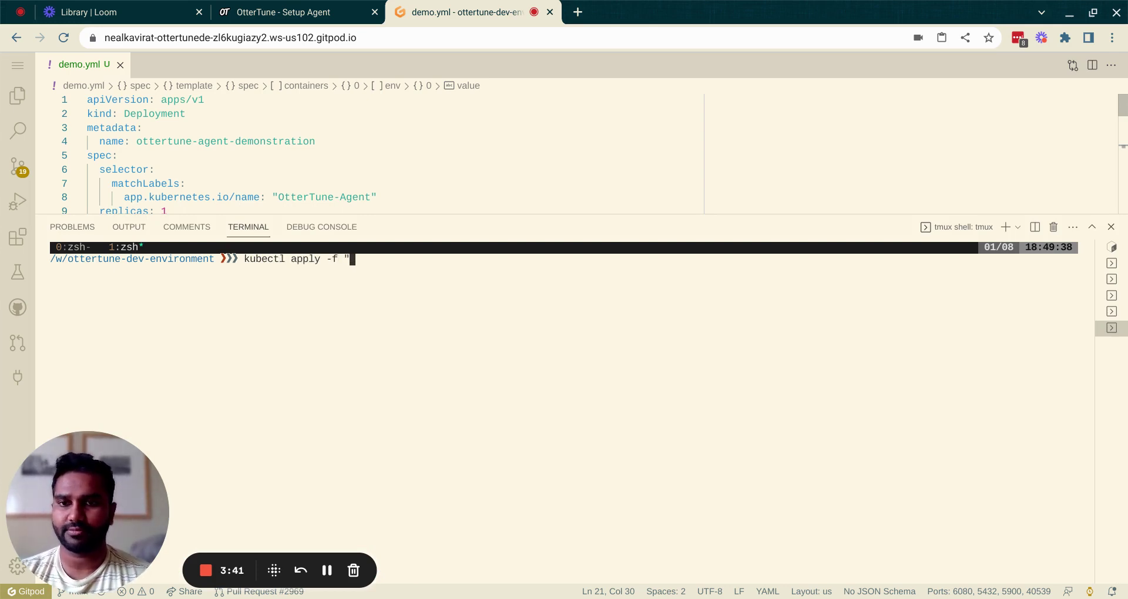
text(demo.)
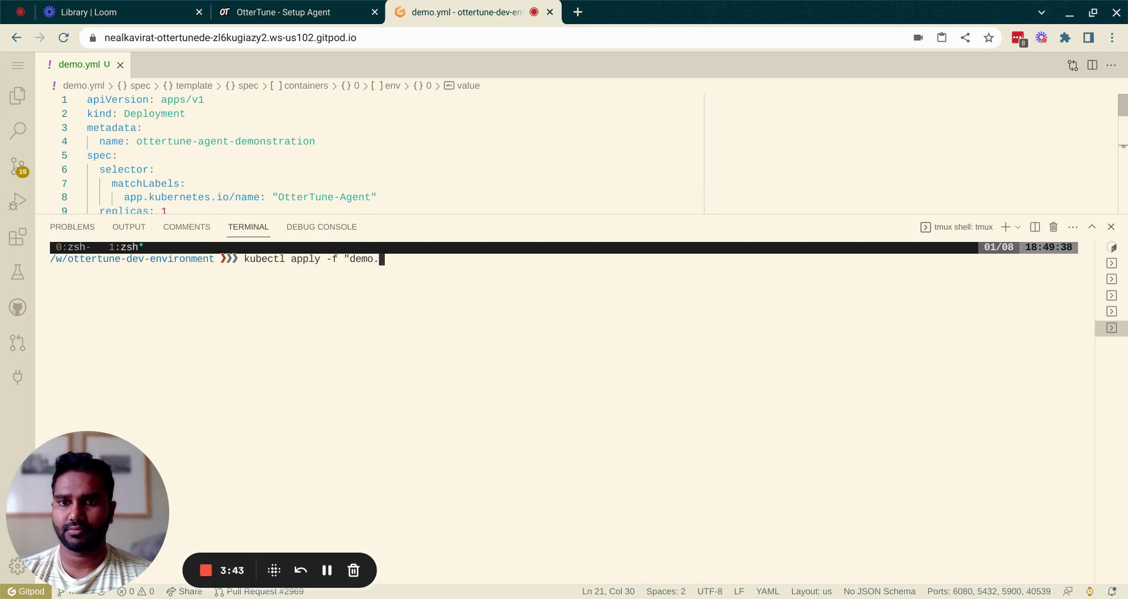
text(yml")
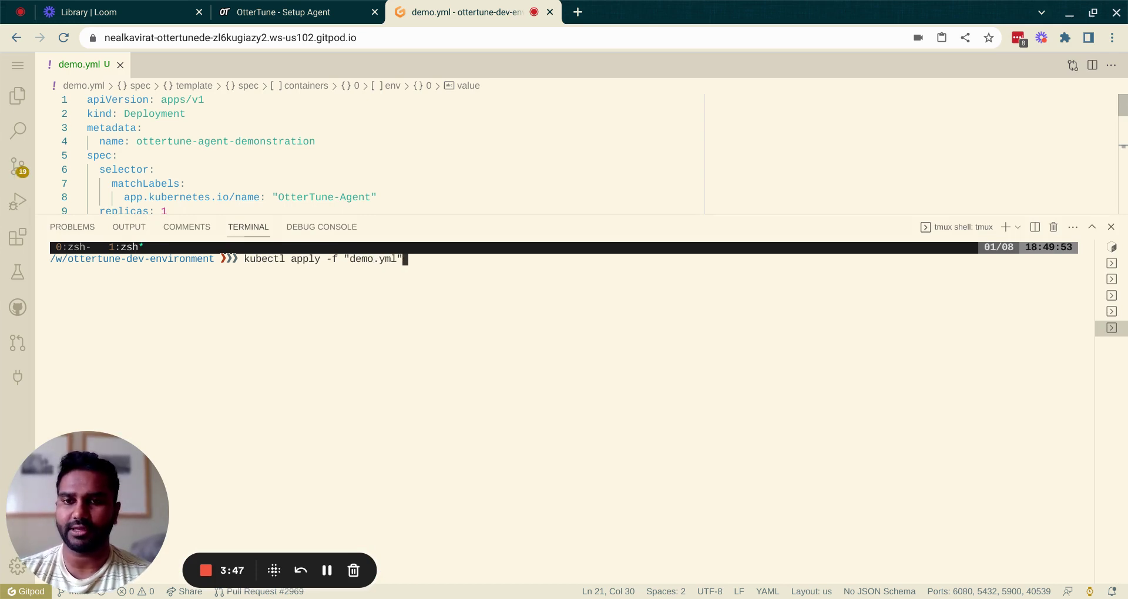
key(Return)
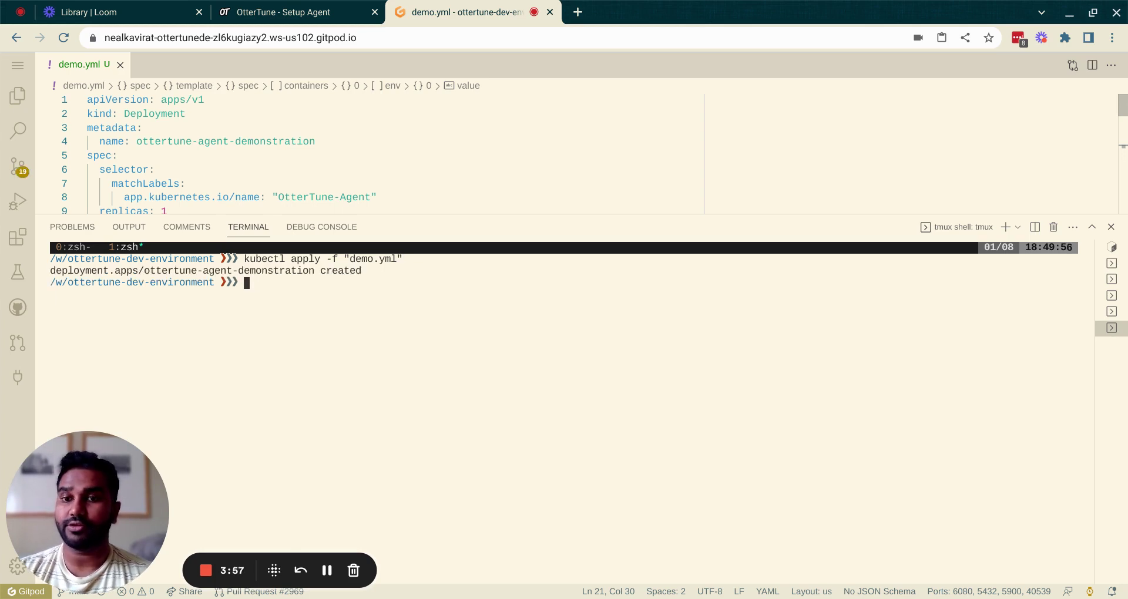
text(kubectl )
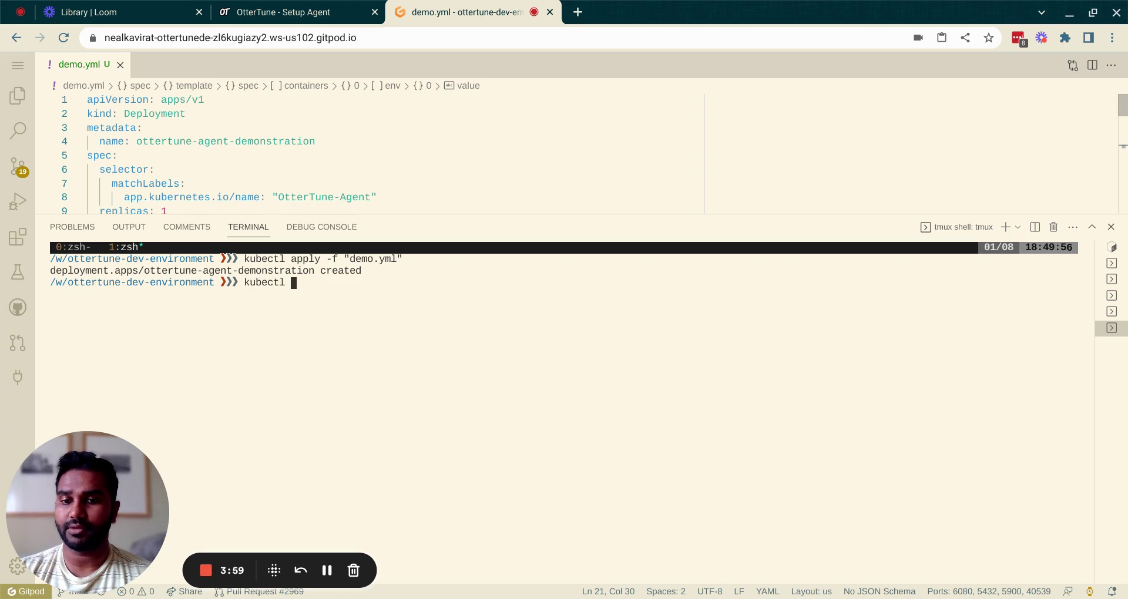
text(get deploymen)
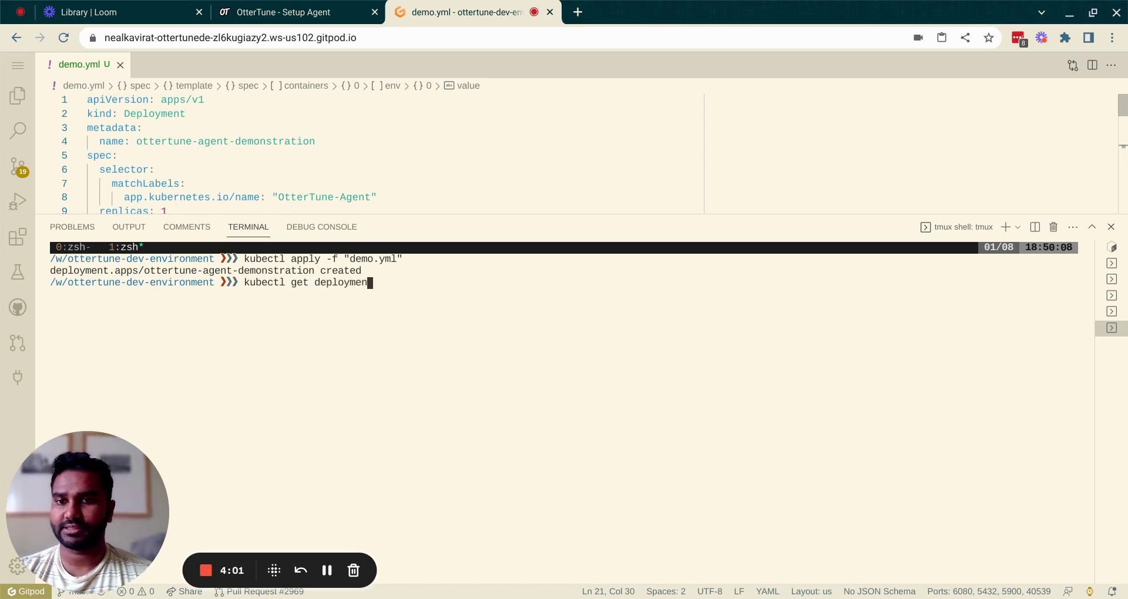
text(ts -n default)
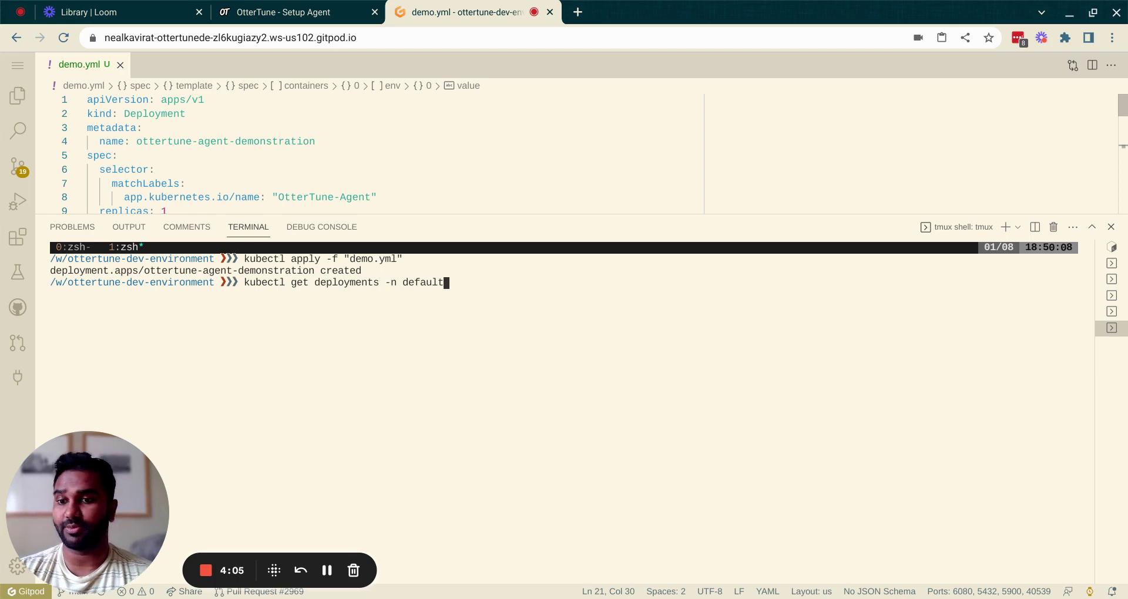
key(Return)
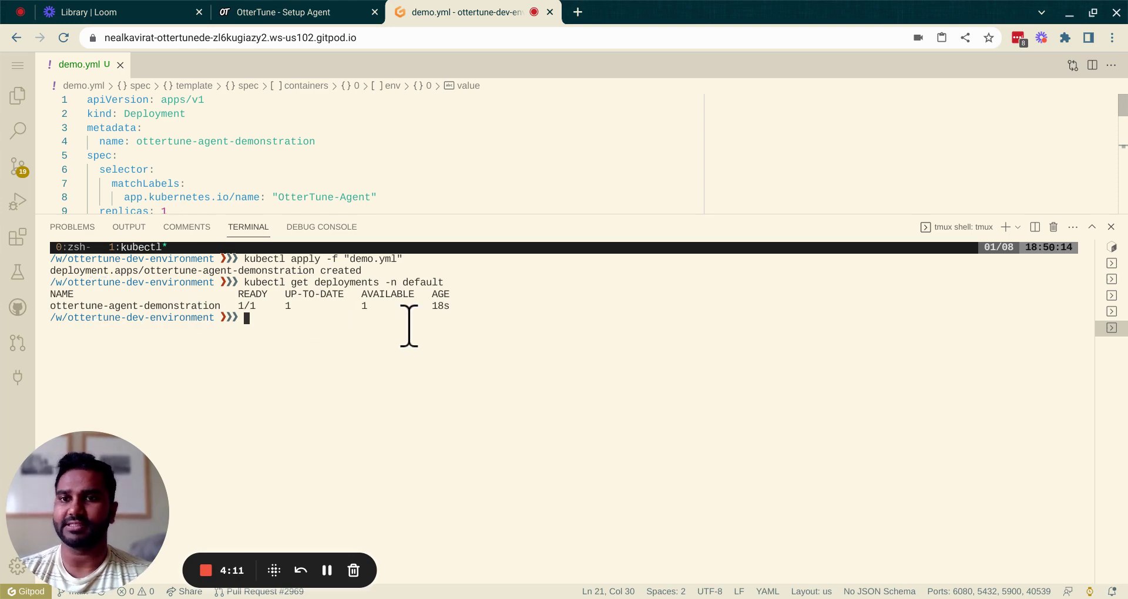
Step: Review OtterTune's Helm repo commands, values file and install command, then return to demo.yaml
click(327, 12)
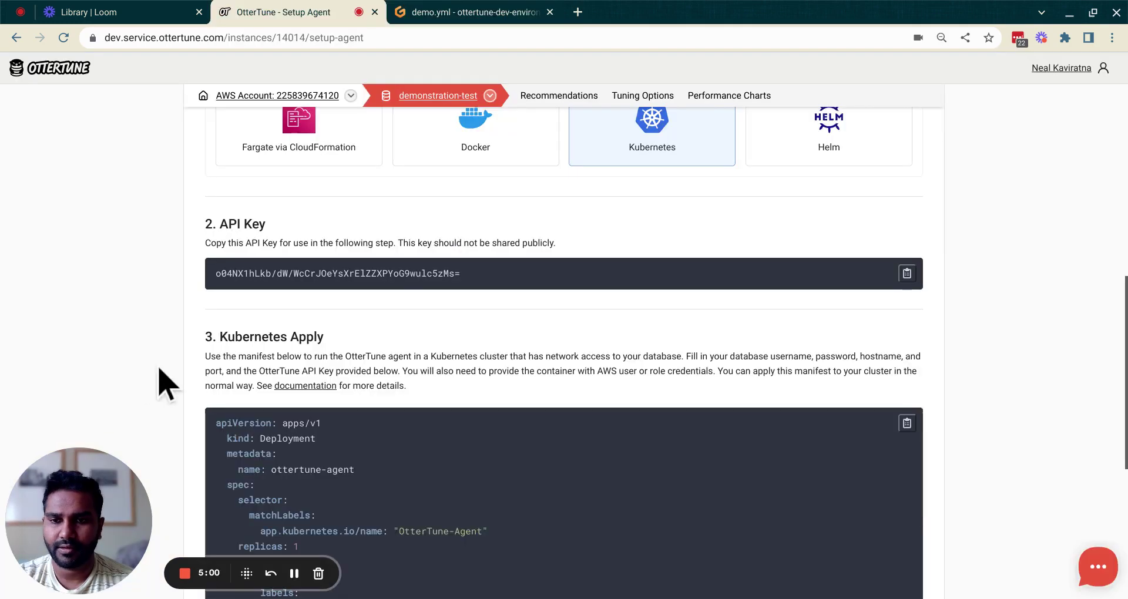
scroll(158, 369, down, 4)
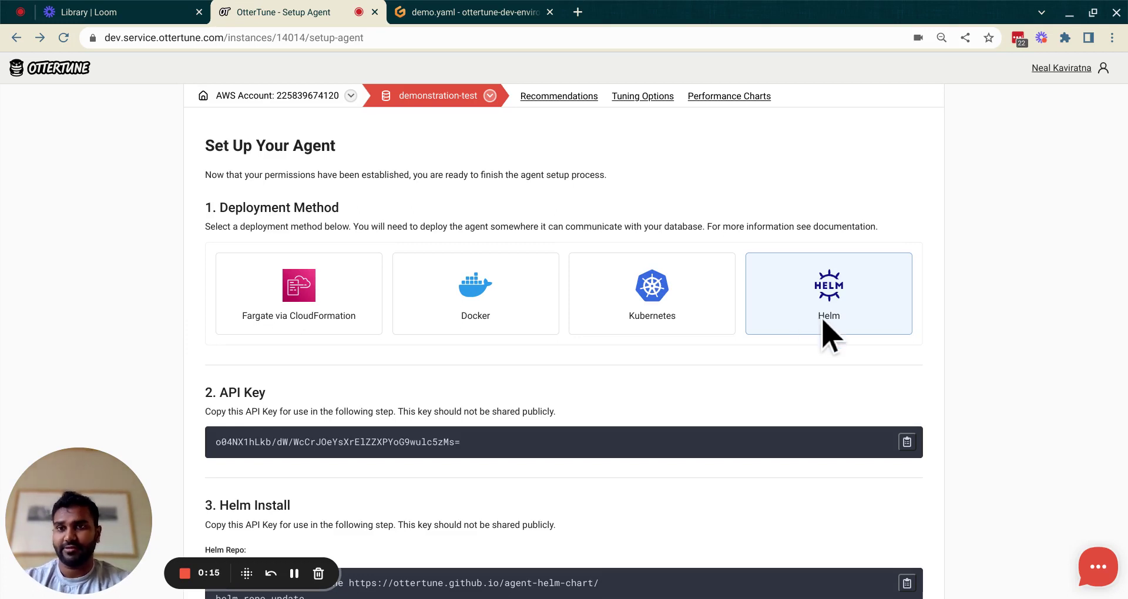
scroll(829, 335, down, 3)
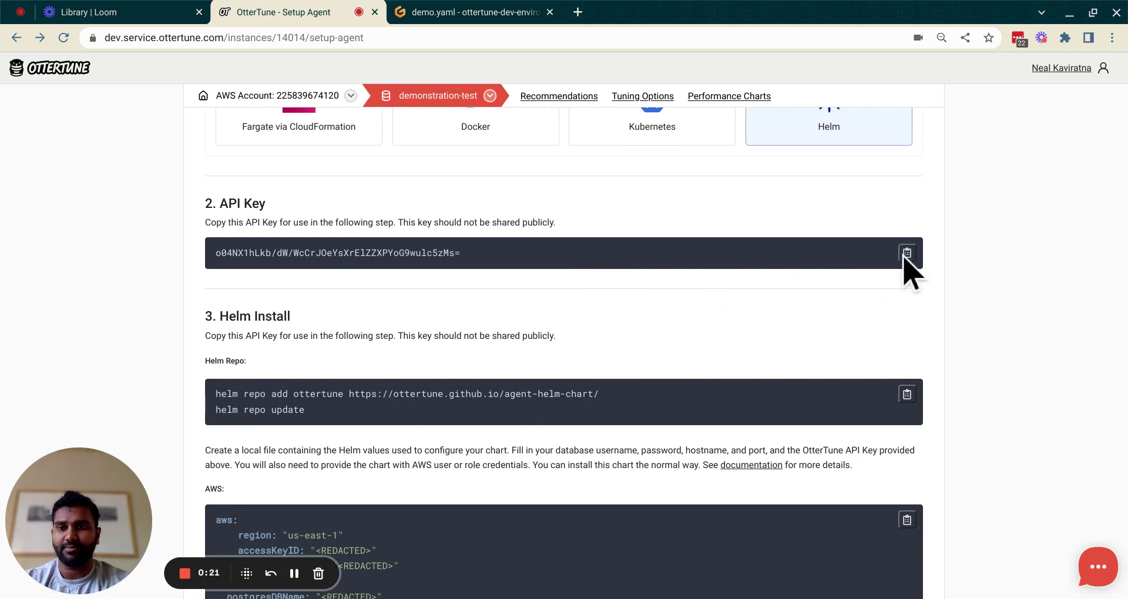
scroll(907, 272, down, 2)
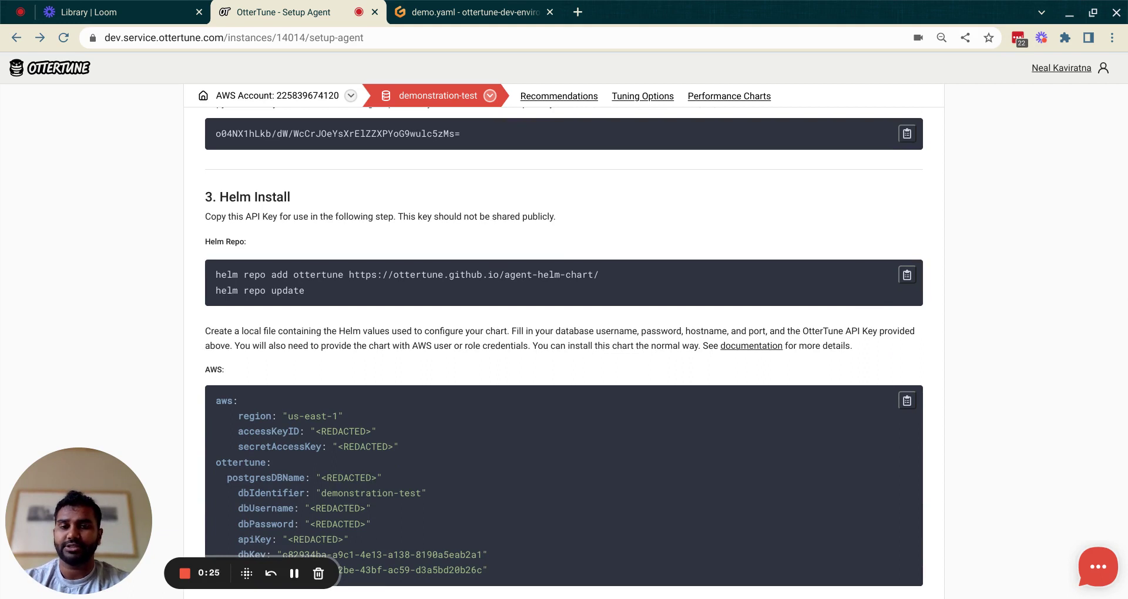
scroll(675, 347, down, 2)
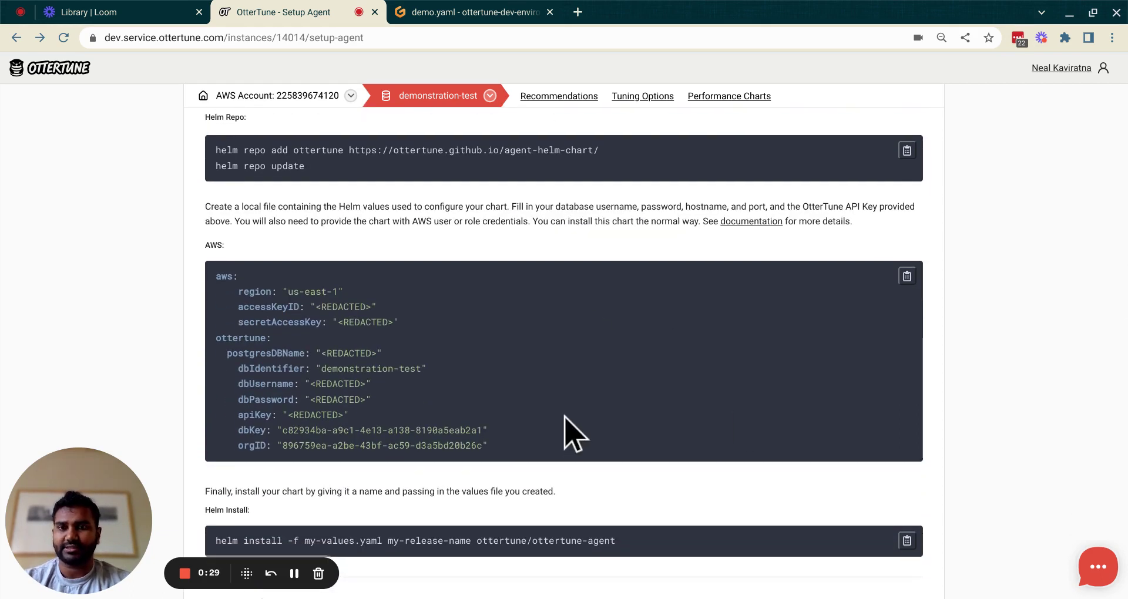
click(494, 14)
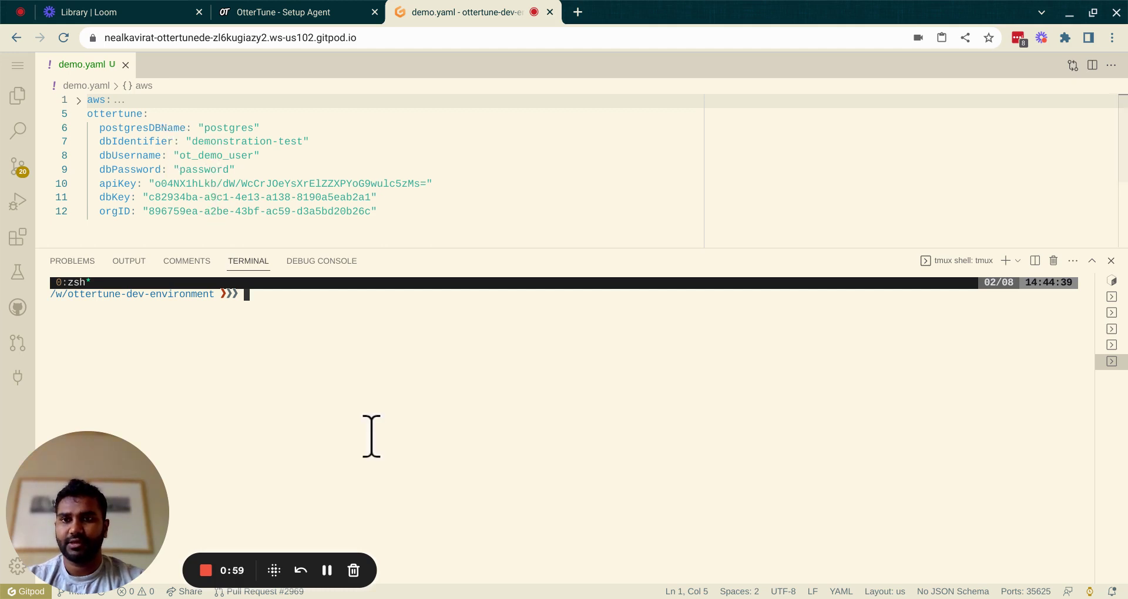
Step: Install the Helm release ottertune-agent-release-demo from demo.yaml values
text(helm install -f demo.yaml ottertune-agent-release ottertune/ottertune-agent)
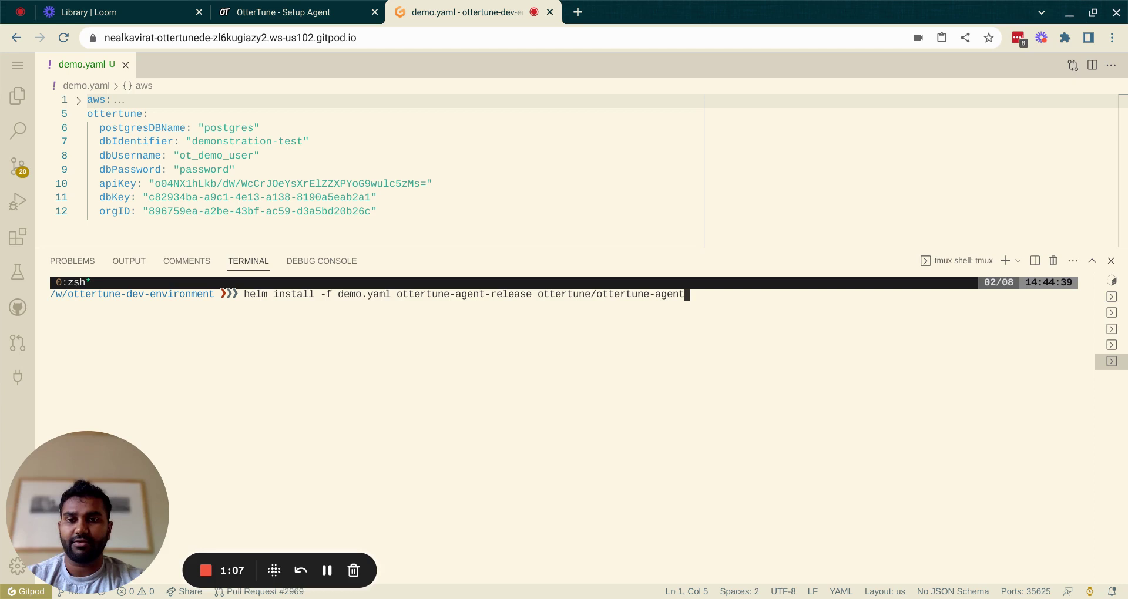
key(Left)
key(Left)
key(Left)
key(Left)
key(Left)
key(Left)
key(Left)
key(Left)
key(Left)
key(Left)
key(Left)
key(Left)
key(Left)
key(Left)
key(Left)
key(Left)
key(Left)
key(Left)
key(Left)
key(Left)
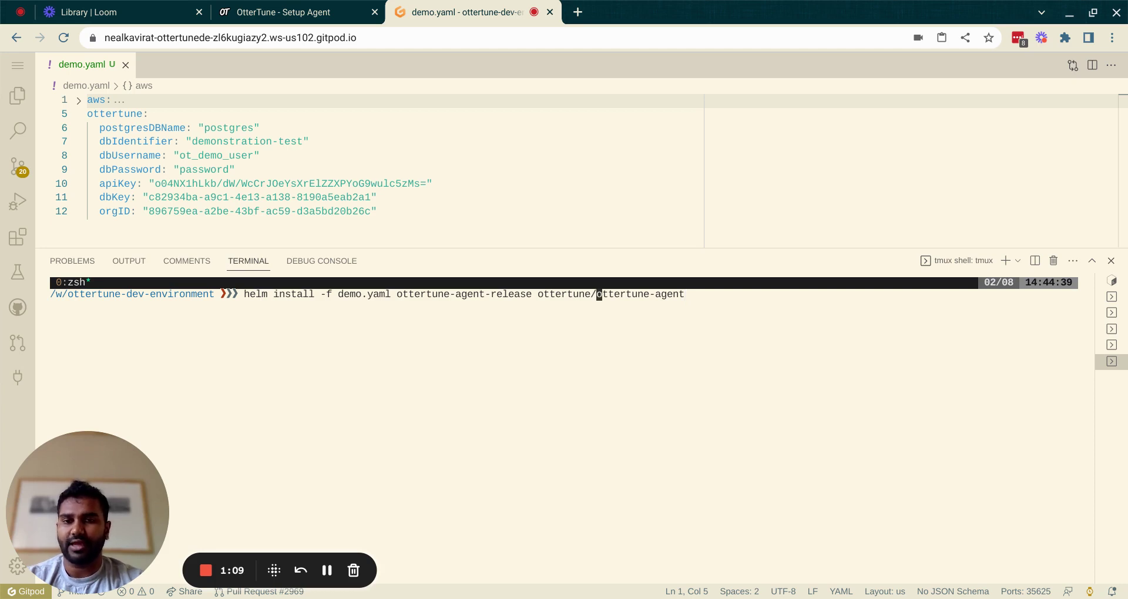
text(-demo)
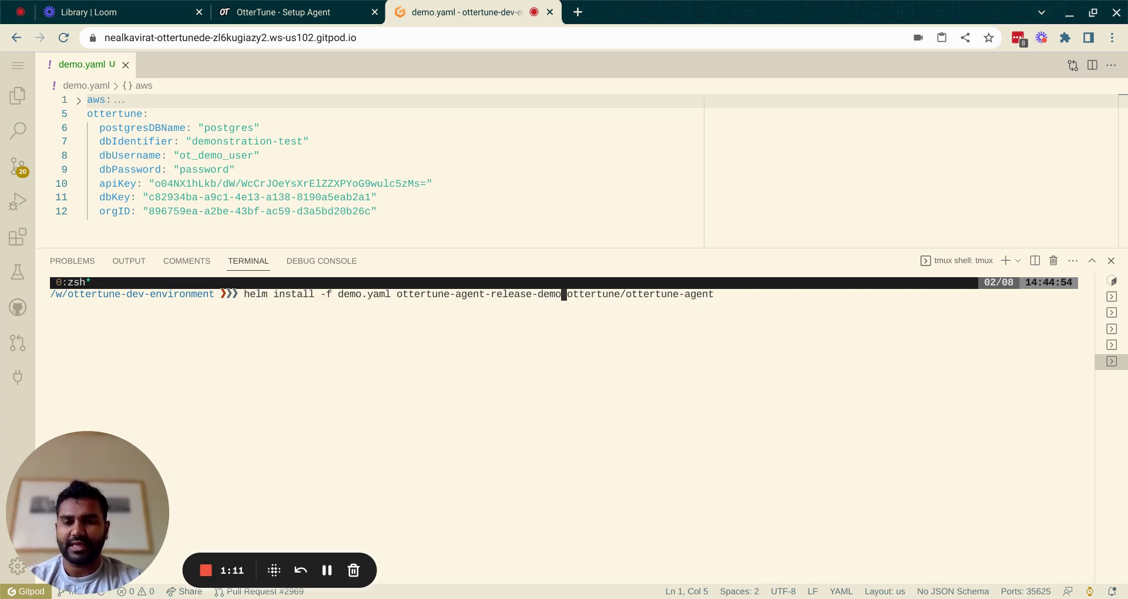
key(Right)
key(Right)
key(Right)
key(Right)
key(Right)
key(Right)
key(Right)
key(Right)
key(Right)
key(Right)
key(Right)
key(Right)
key(Right)
key(Right)
key(Right)
key(Right)
key(Right)
key(Right)
key(Right)
key(Right)
key(Return)
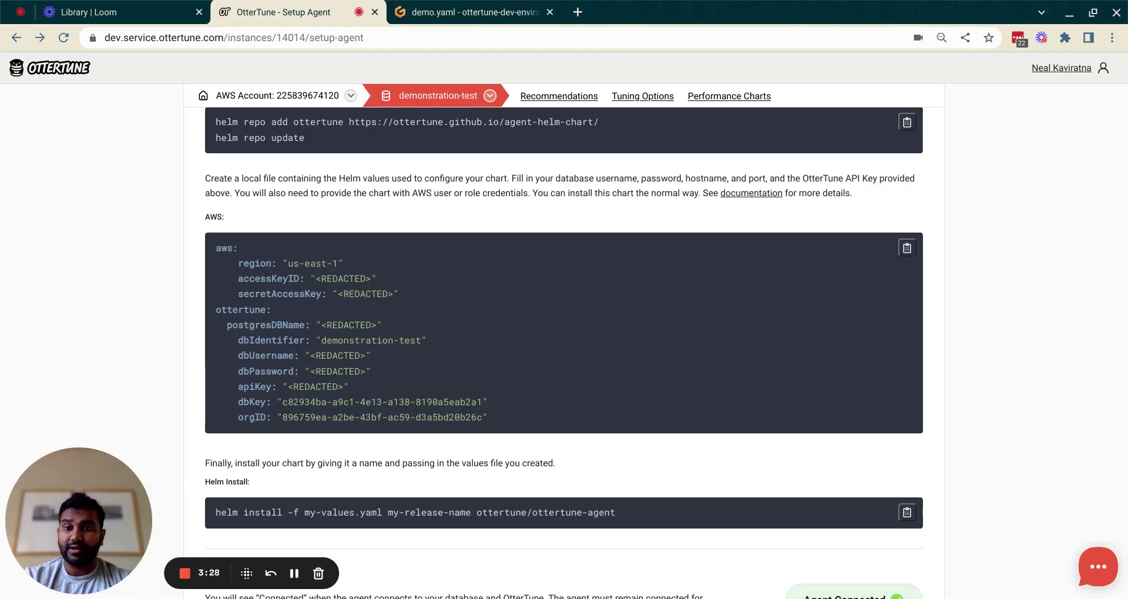
scroll(1030, 448, down, 3)
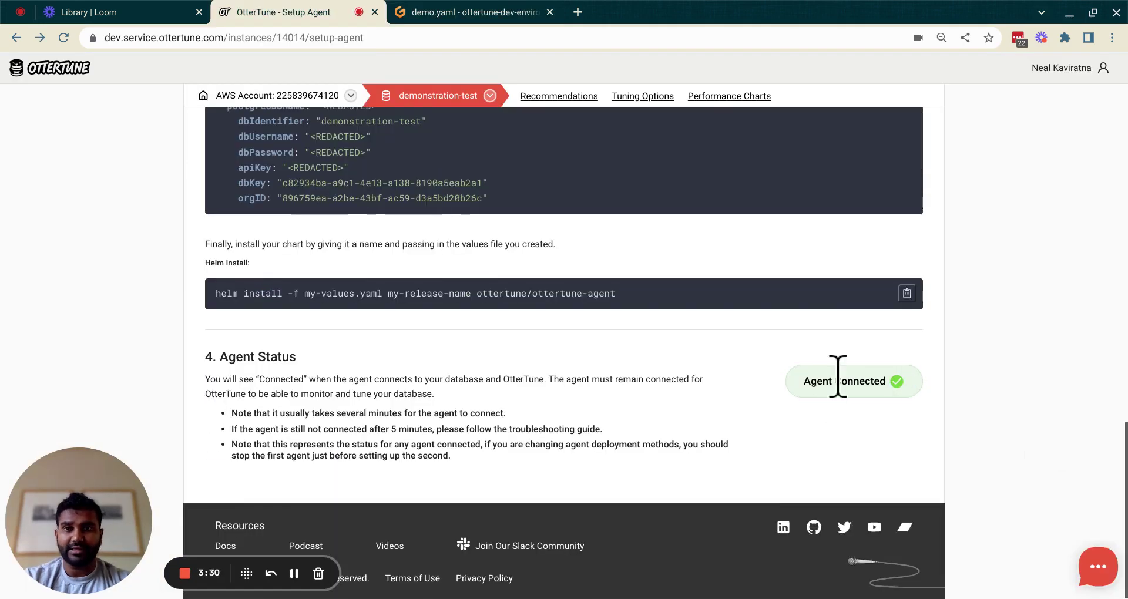